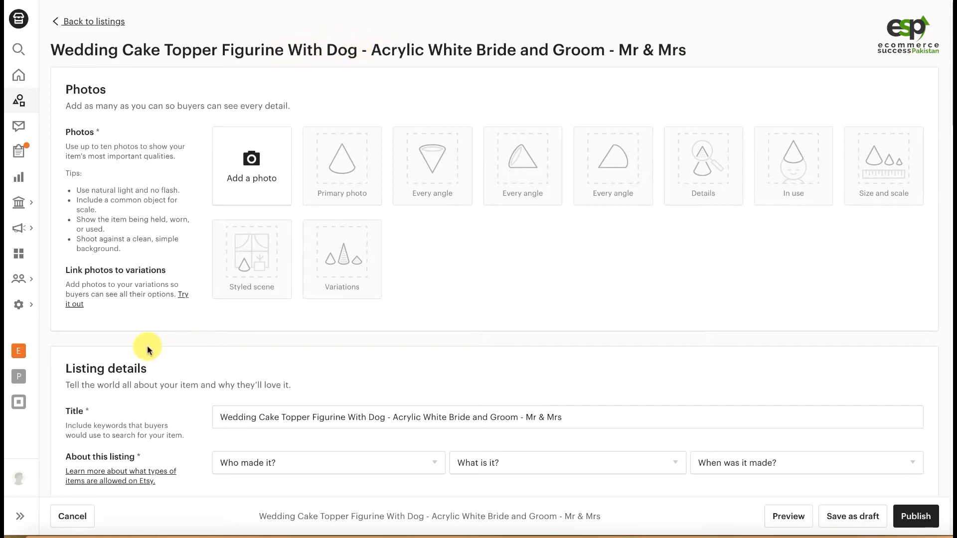
Review the Photos section's suggested slots, from the primary photo and angle shots to size and scale, styled scene and variations
double_click(81, 88)
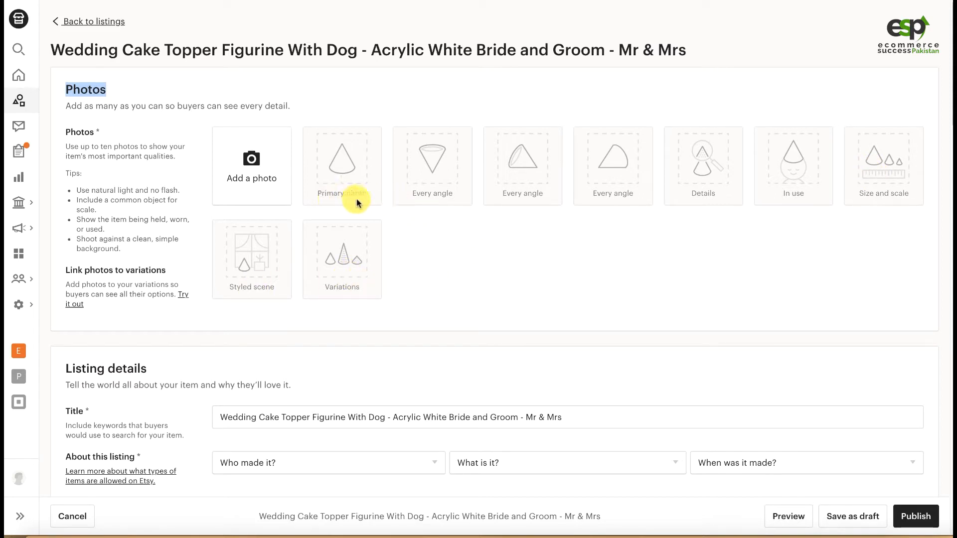
left_click_drag(327, 194, 360, 193)
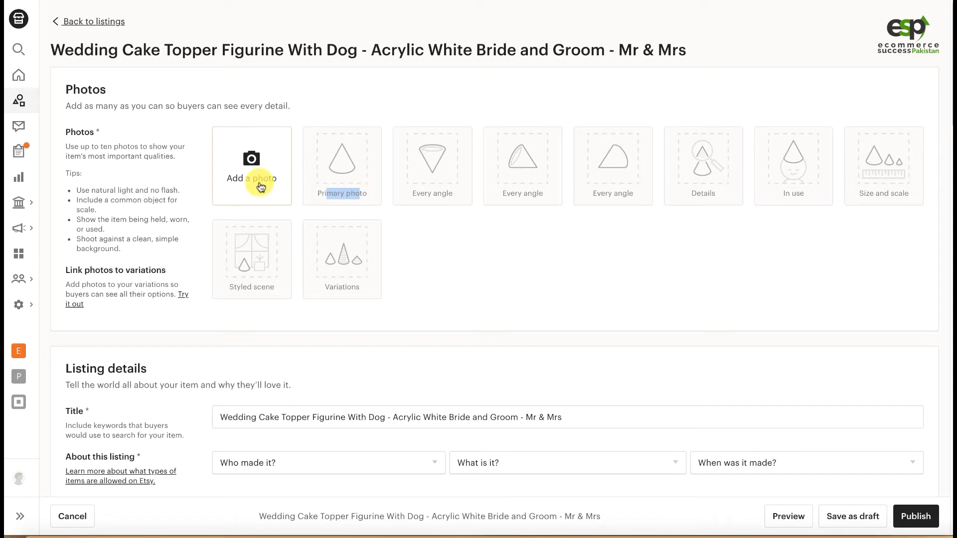
left_click_drag(424, 193, 457, 193)
left_click_drag(517, 193, 532, 193)
left_click_drag(595, 193, 720, 192)
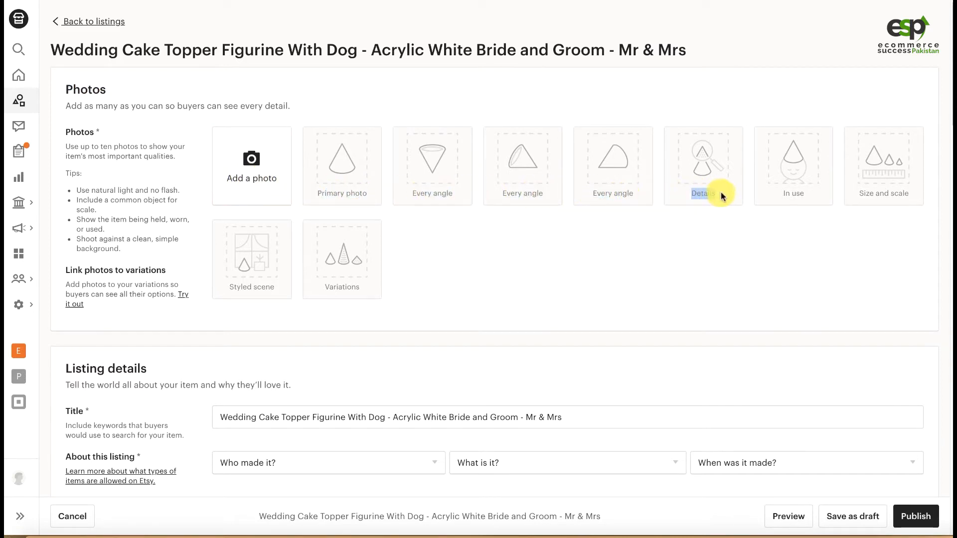
left_click(770, 192)
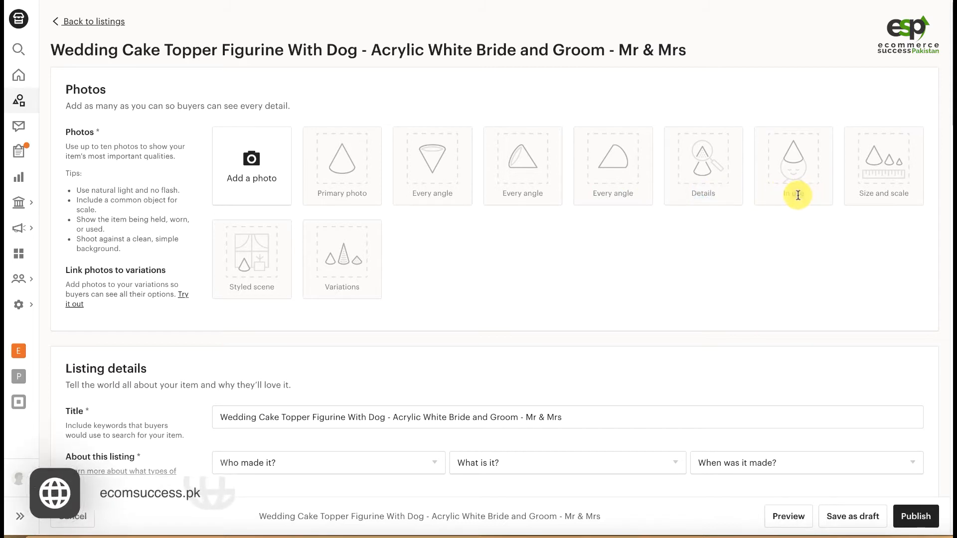
double_click(798, 195)
left_click_drag(864, 193, 897, 194)
left_click(887, 214)
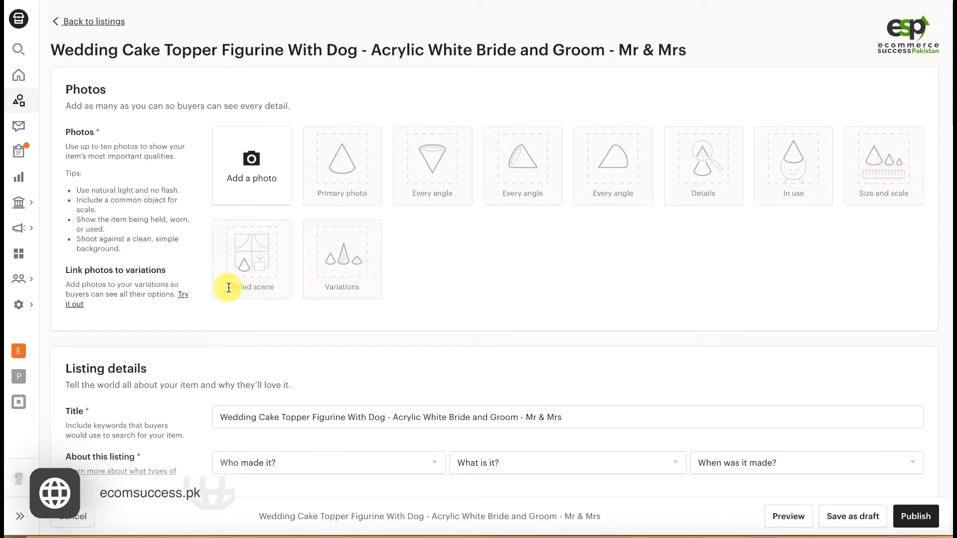
left_click_drag(241, 287, 261, 286)
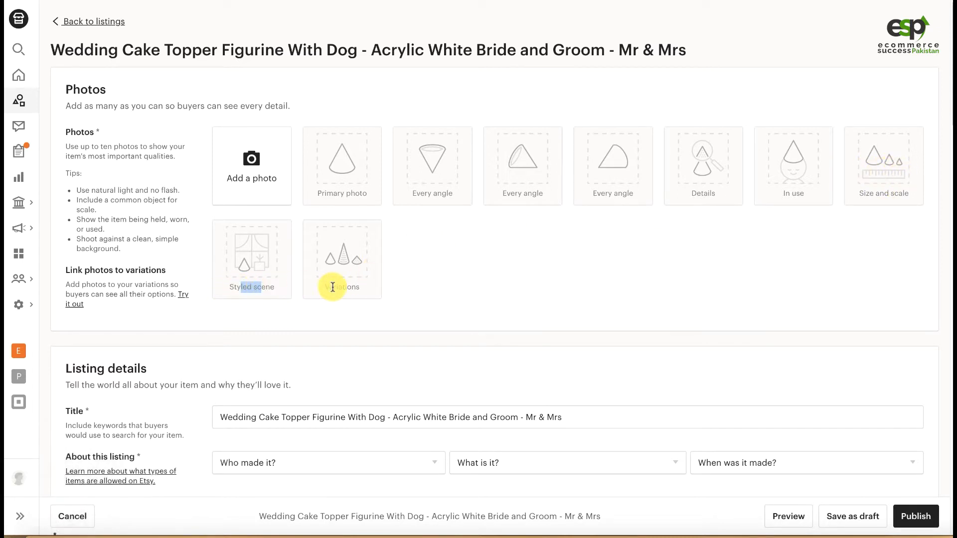
left_click_drag(333, 287, 371, 286)
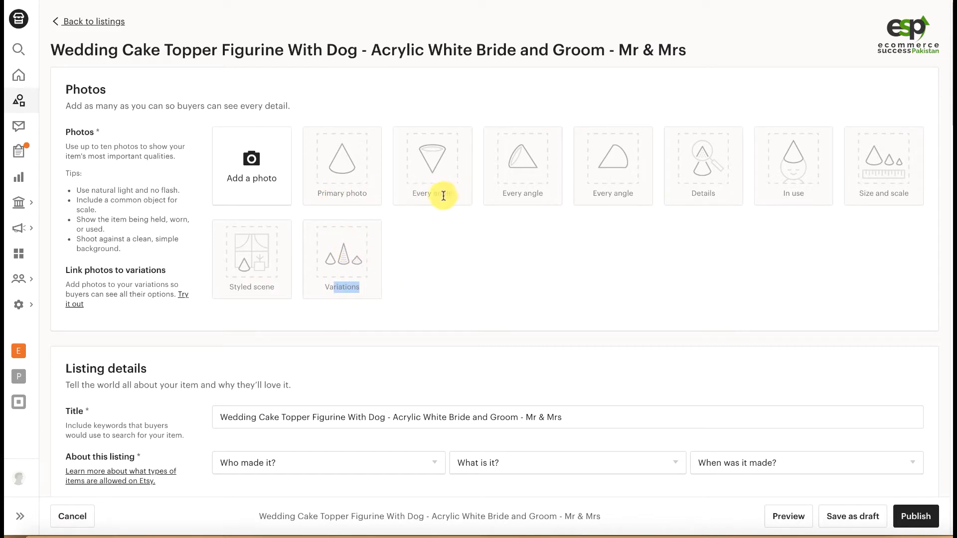
left_click(426, 196)
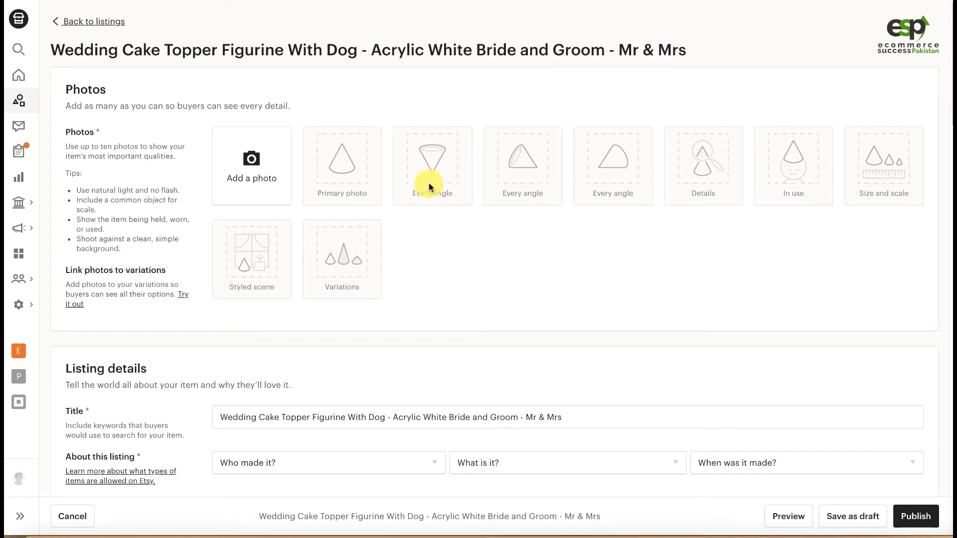
Examine the Listing details section, checking the title's wording and the About this listing fields
scroll(197, 268, "down", 4)
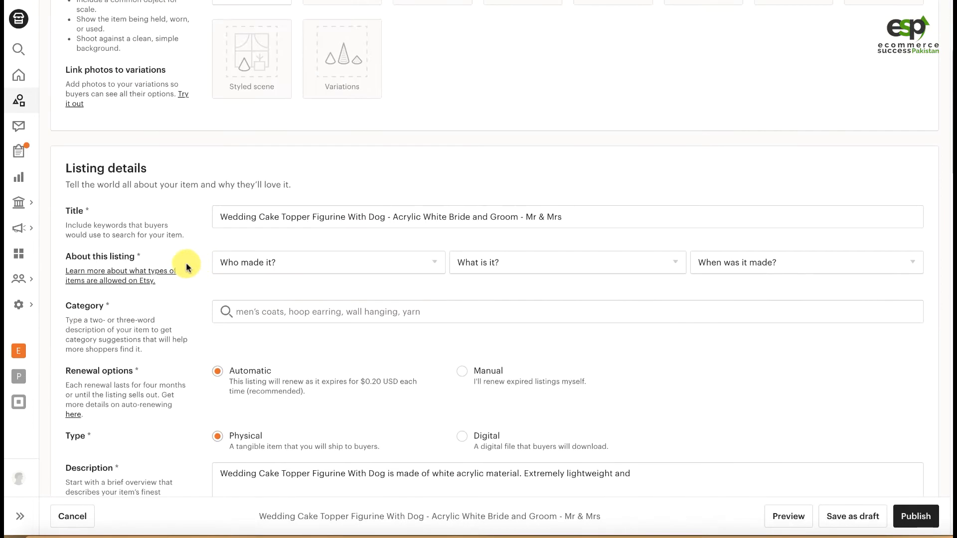
left_click_drag(75, 168, 124, 168)
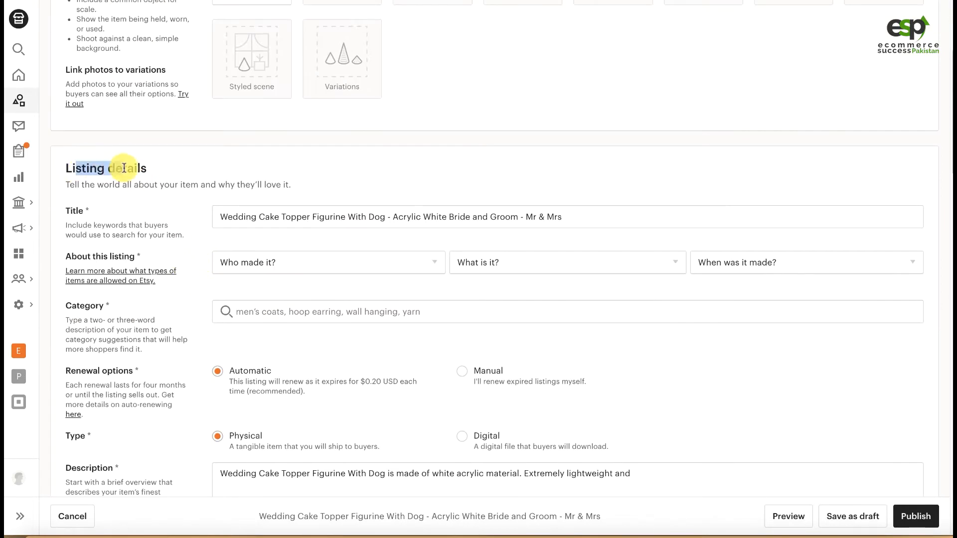
double_click(269, 216)
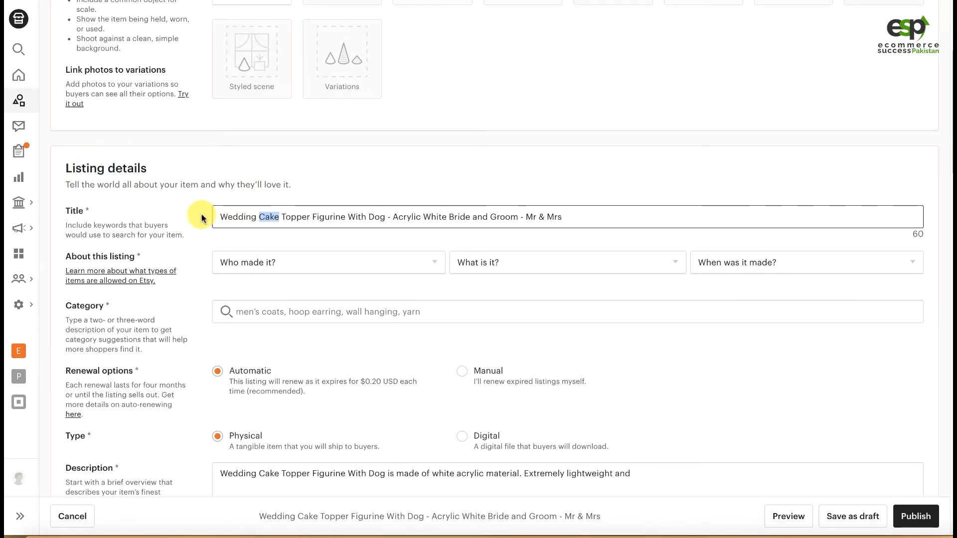
left_click(326, 216)
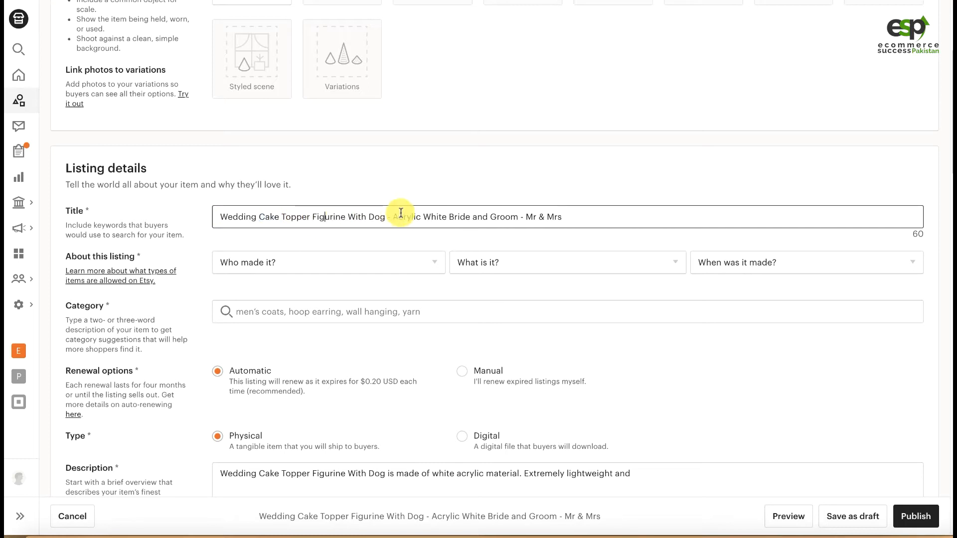
left_click_drag(385, 216, 213, 218)
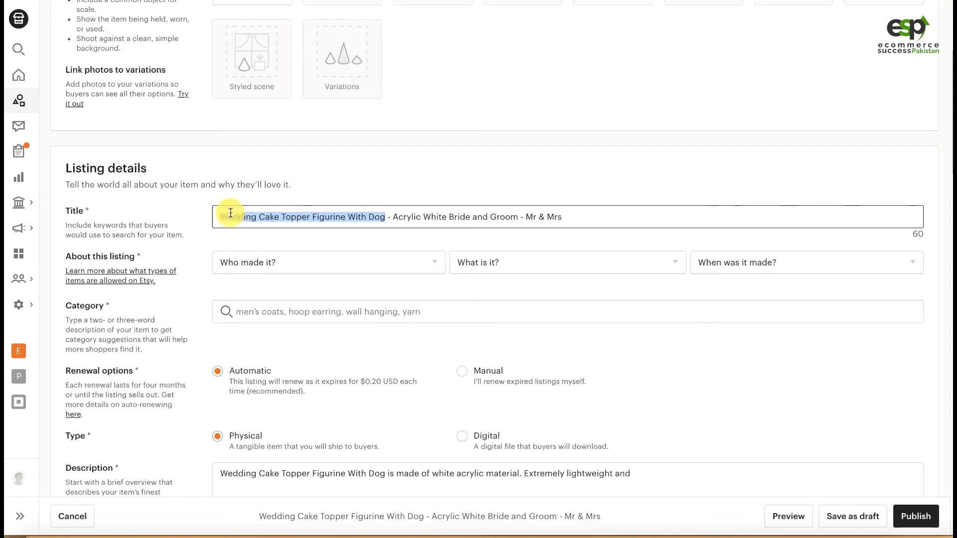
left_click(195, 227)
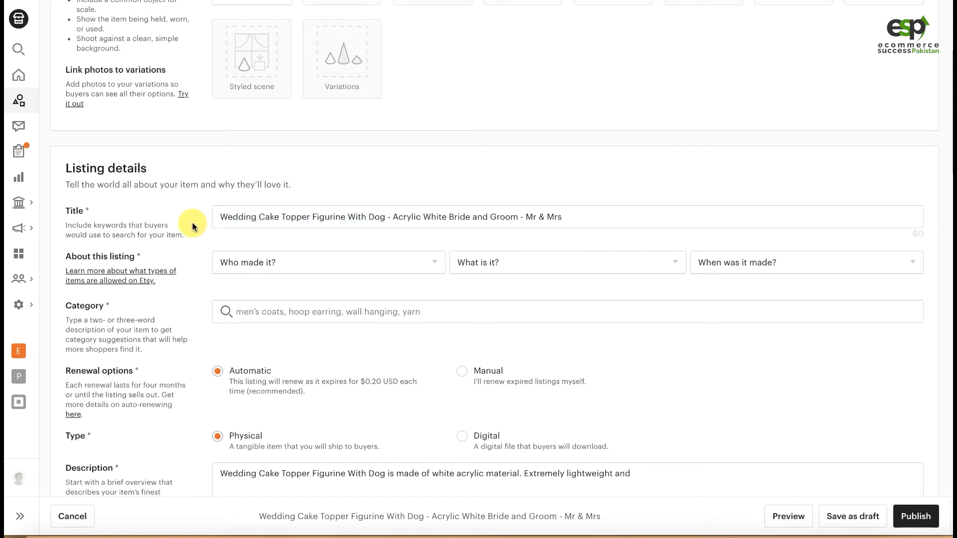
scroll(179, 192, "down", 1)
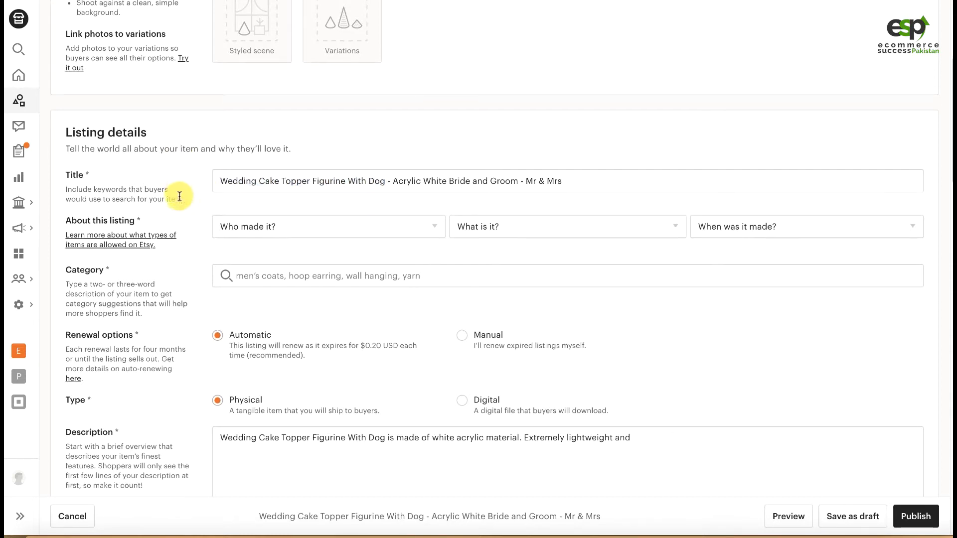
double_click(123, 220)
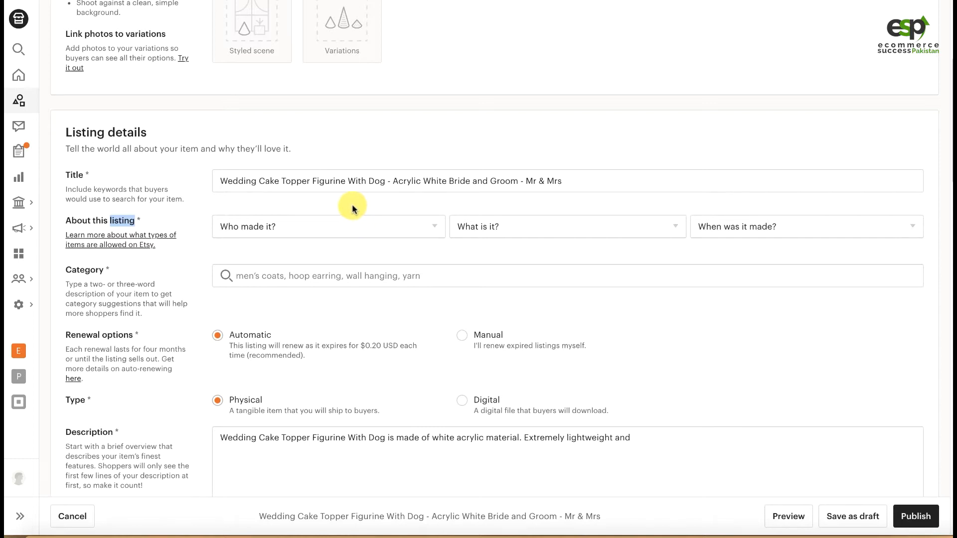
left_click(197, 225)
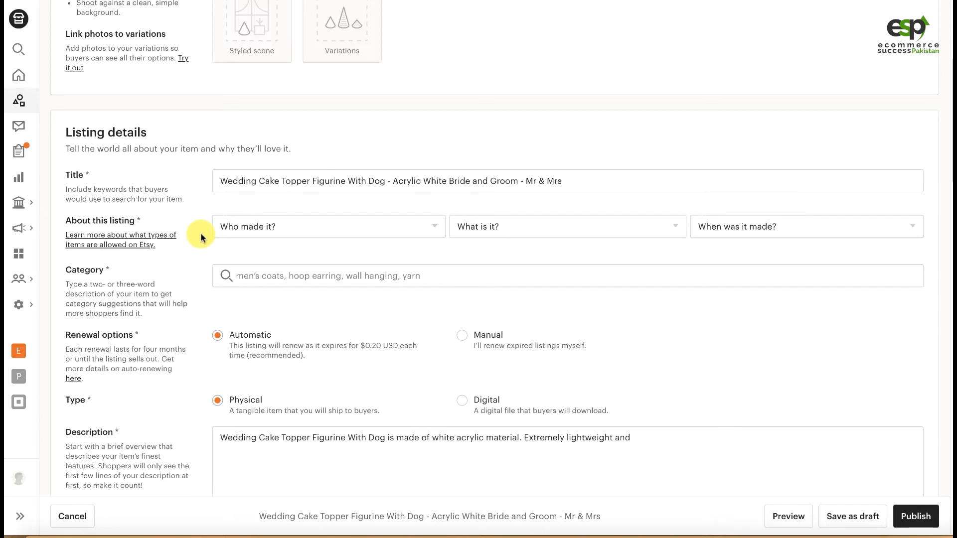
Open the help page on item types allowed on Etsy and read the rules for handmade, vintage and craft supply items
left_click(133, 249)
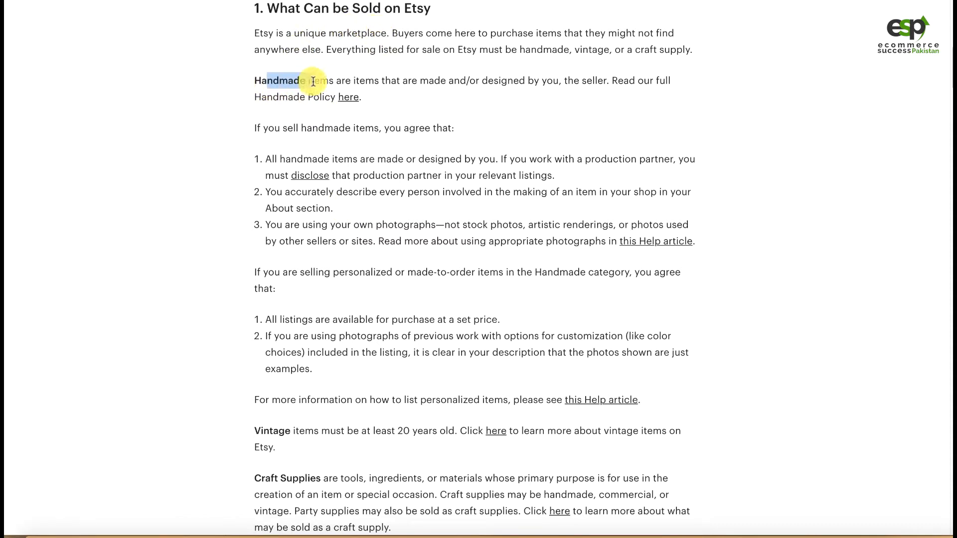
left_click_drag(374, 81, 399, 79)
left_click_drag(413, 80, 419, 79)
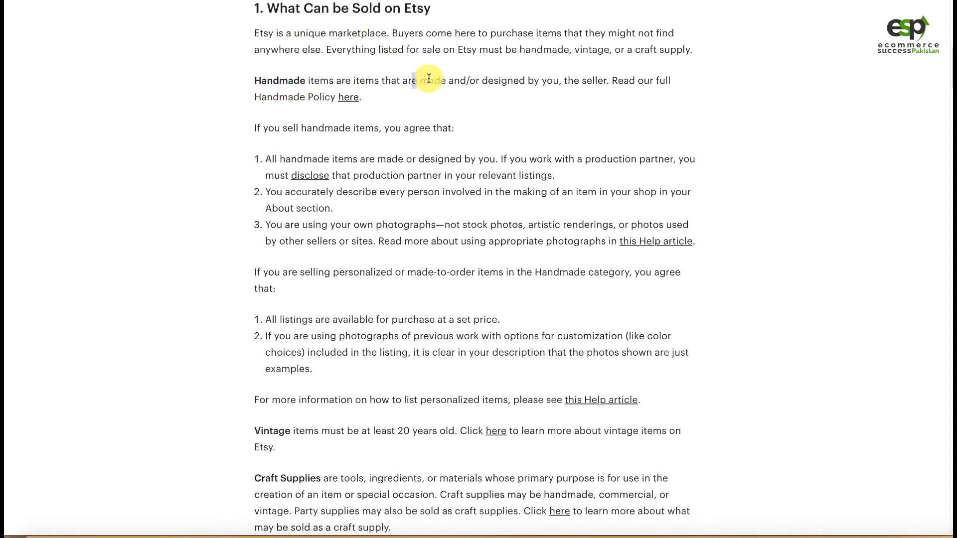
left_click(536, 80)
left_click_drag(268, 129, 317, 130)
left_click_drag(277, 160, 324, 160)
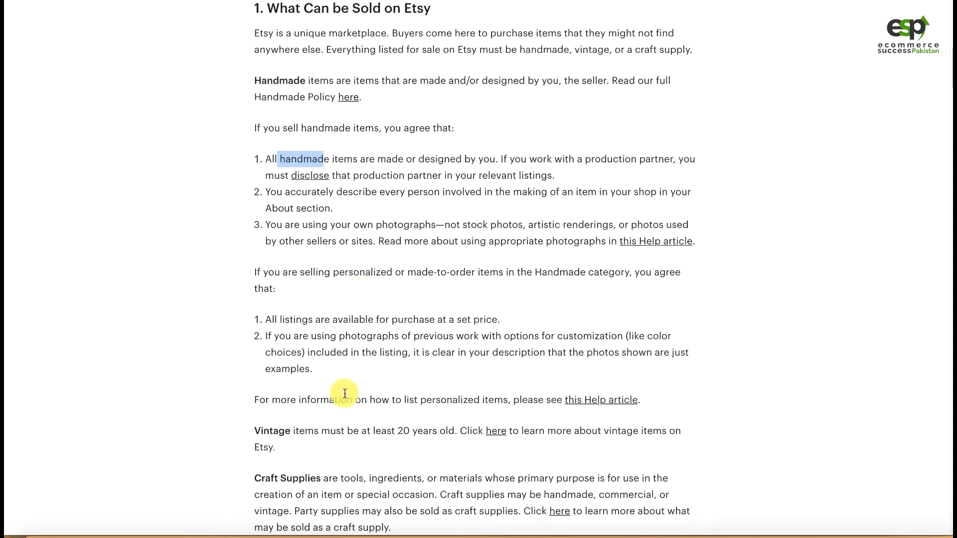
left_click_drag(253, 432, 286, 429)
left_click_drag(271, 479, 299, 478)
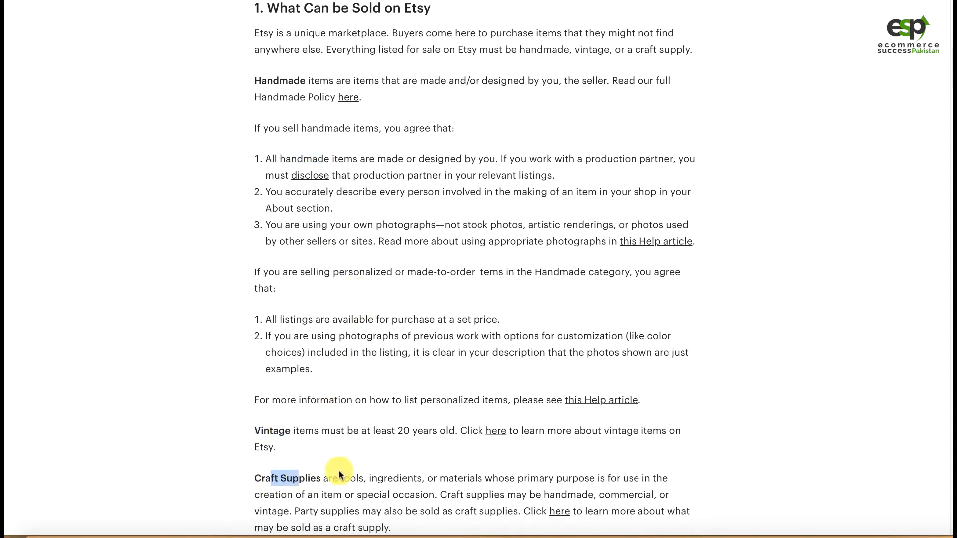
scroll(349, 299, "down", 5)
scroll(344, 292, "down", 1)
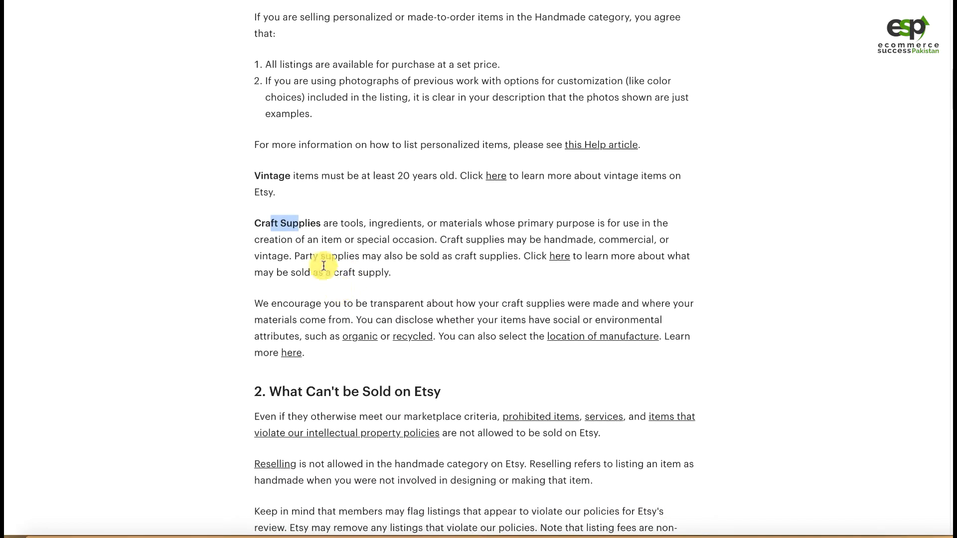
left_click(271, 221)
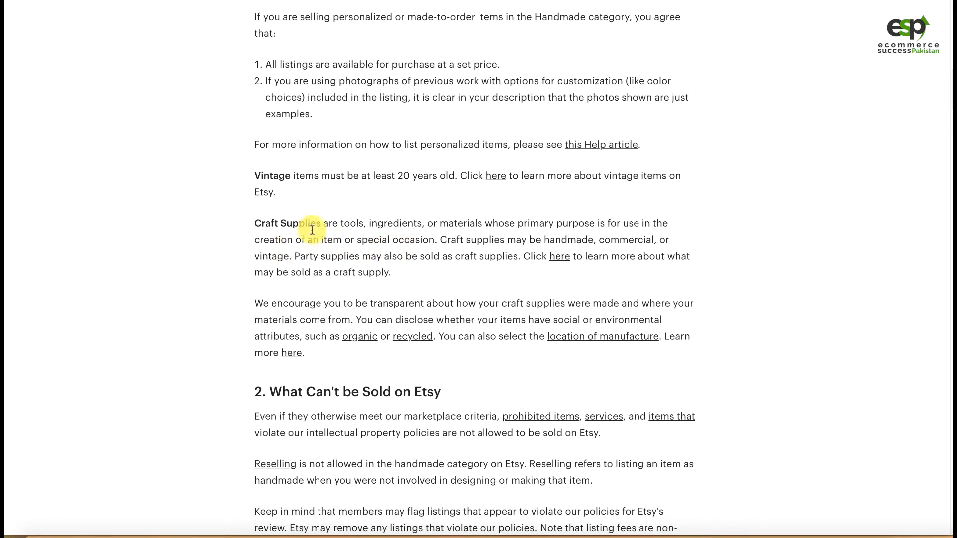
double_click(297, 227)
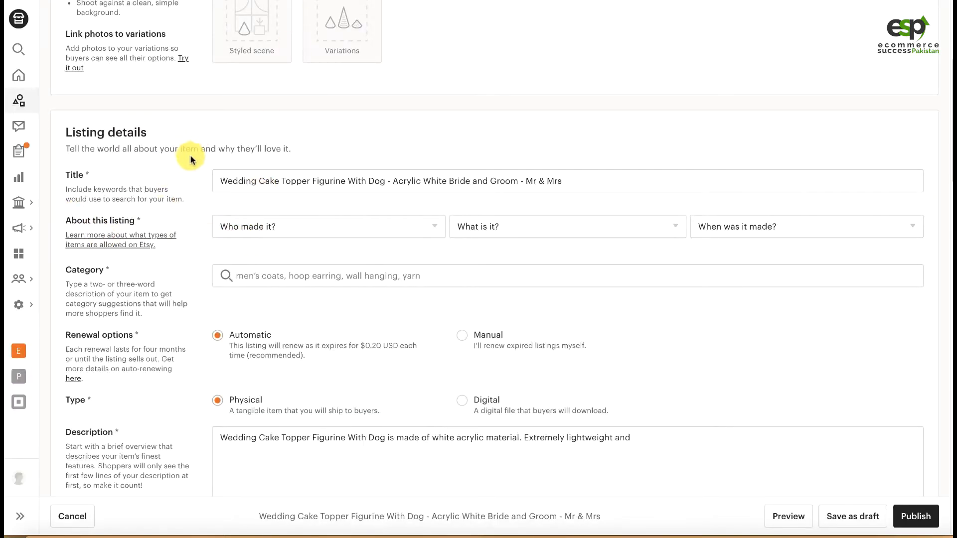
Set who made the item to "Another company or person" and what it is to "A supply or tool to make things"
double_click(294, 180)
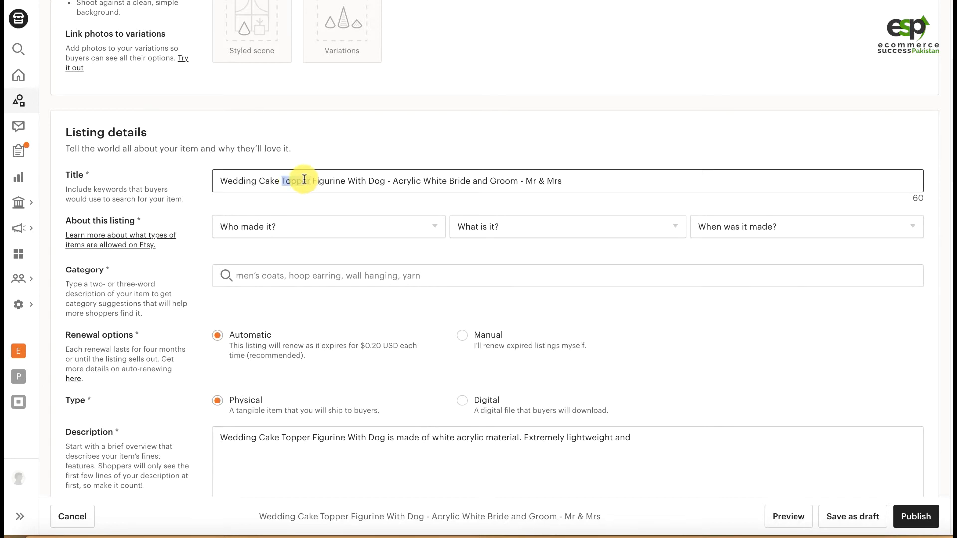
left_click(274, 227)
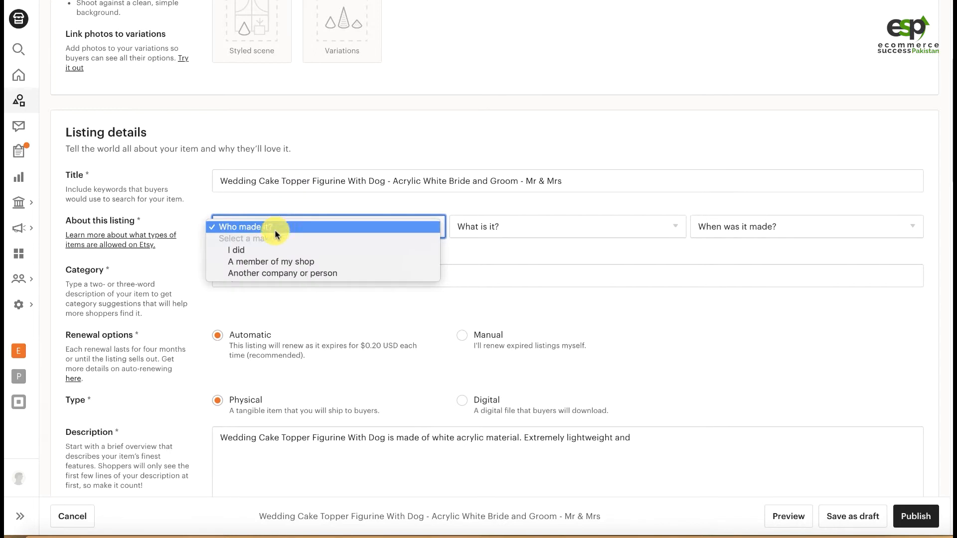
left_click(292, 274)
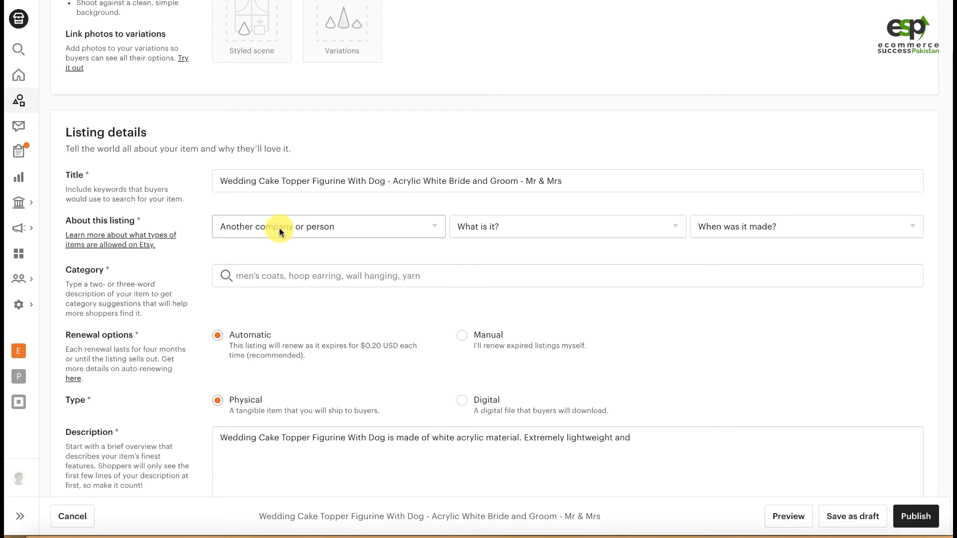
left_click(498, 229)
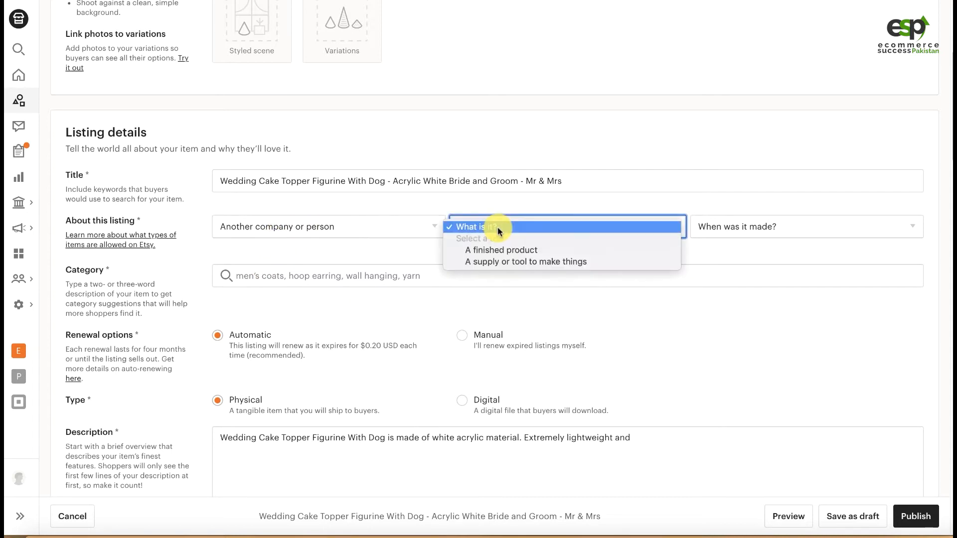
left_click(528, 262)
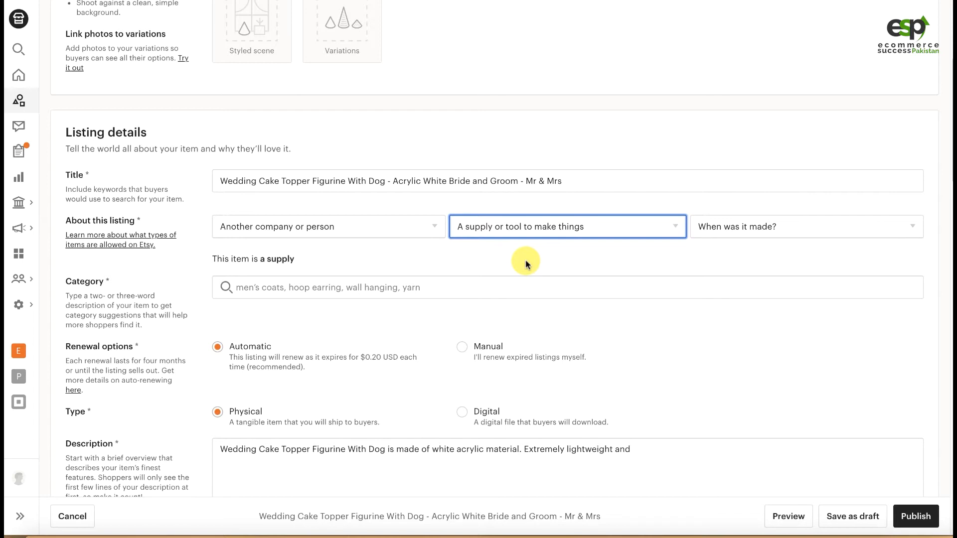
left_click_drag(526, 265, 739, 236)
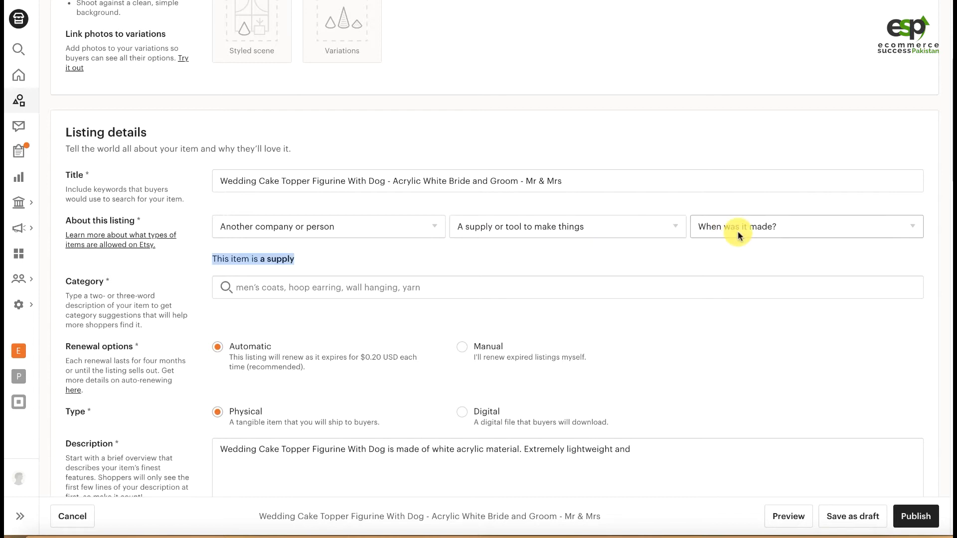
Set when the item was made to 2020 - 2020 and check the item classification below the About this listing fields
left_click(730, 237)
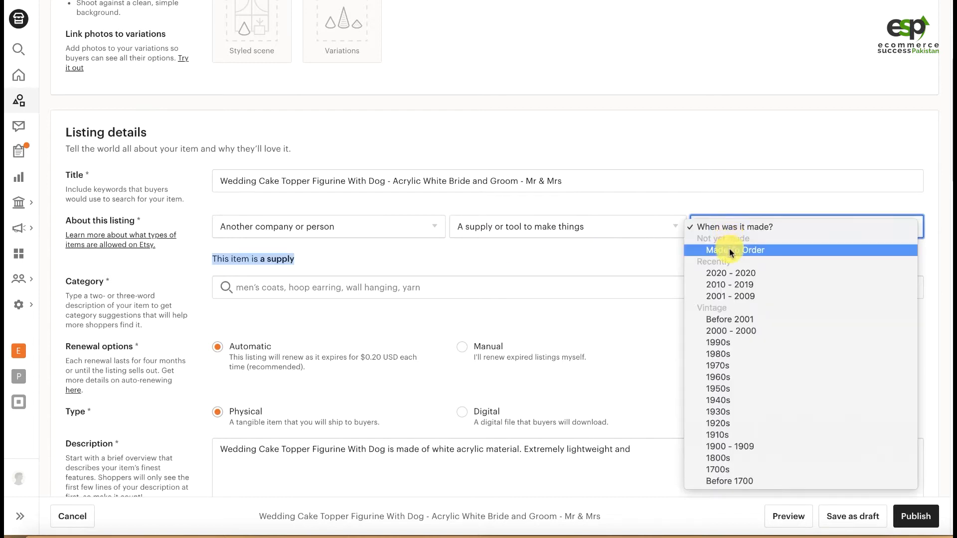
left_click(723, 274)
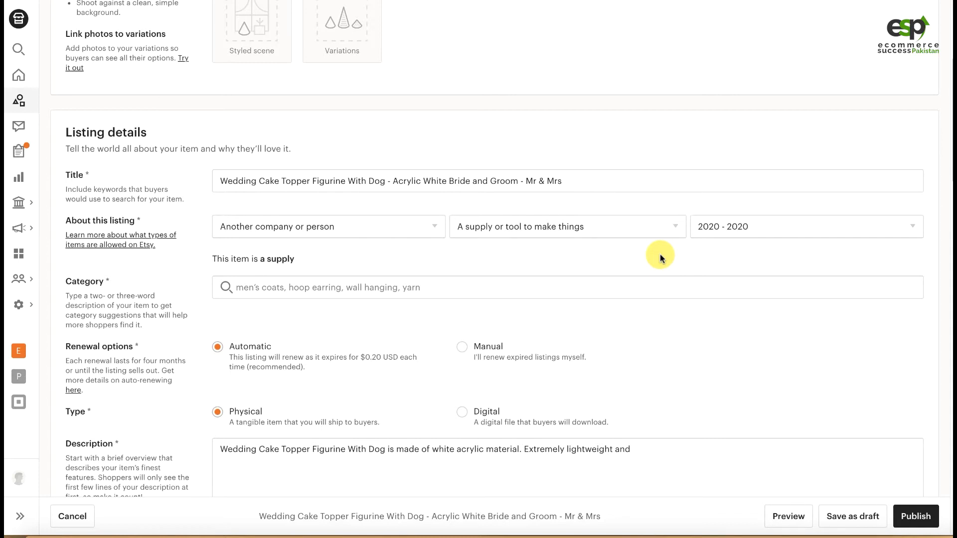
left_click(750, 229)
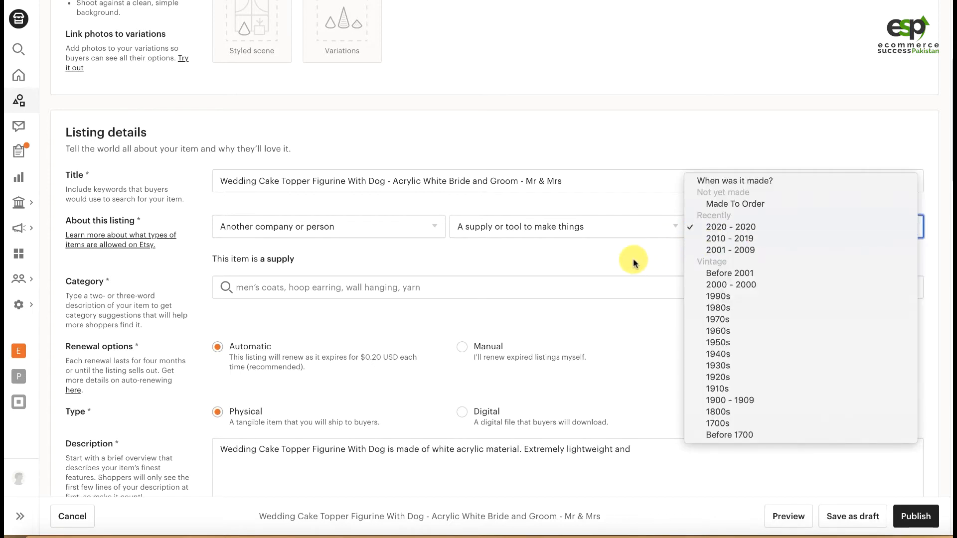
left_click(605, 255)
left_click(317, 259)
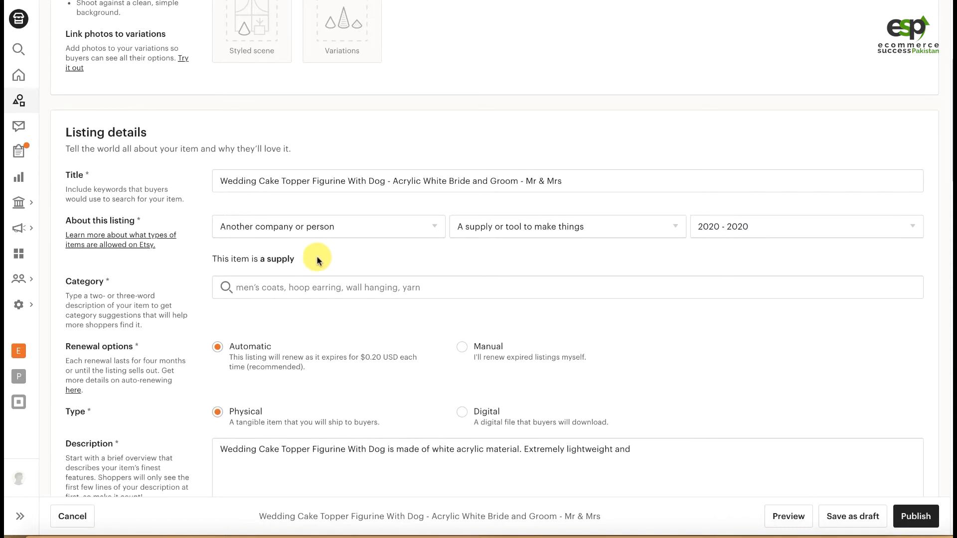
left_click_drag(217, 259, 300, 260)
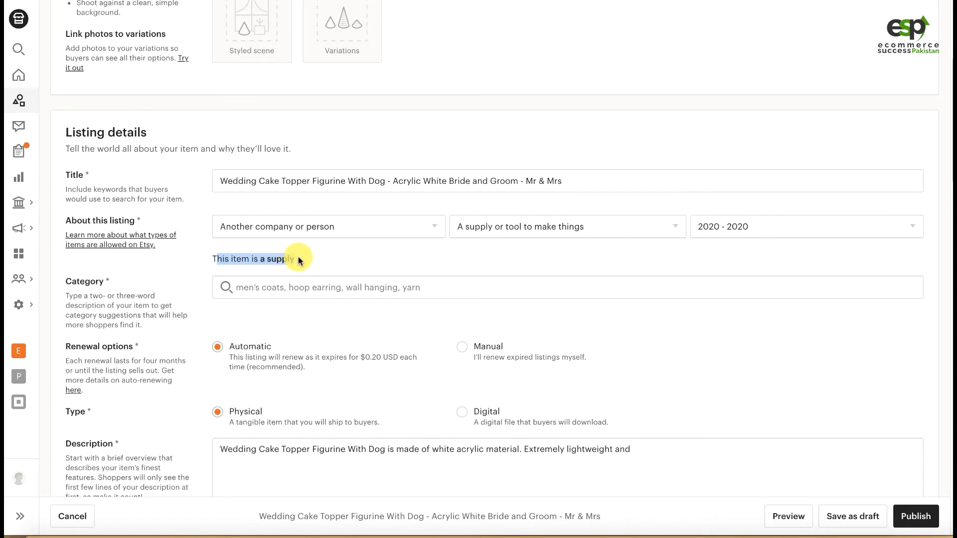
Search the listing categories for "cake" and choose Cake Toppers under Cake Toppers & Picks
left_click(293, 287)
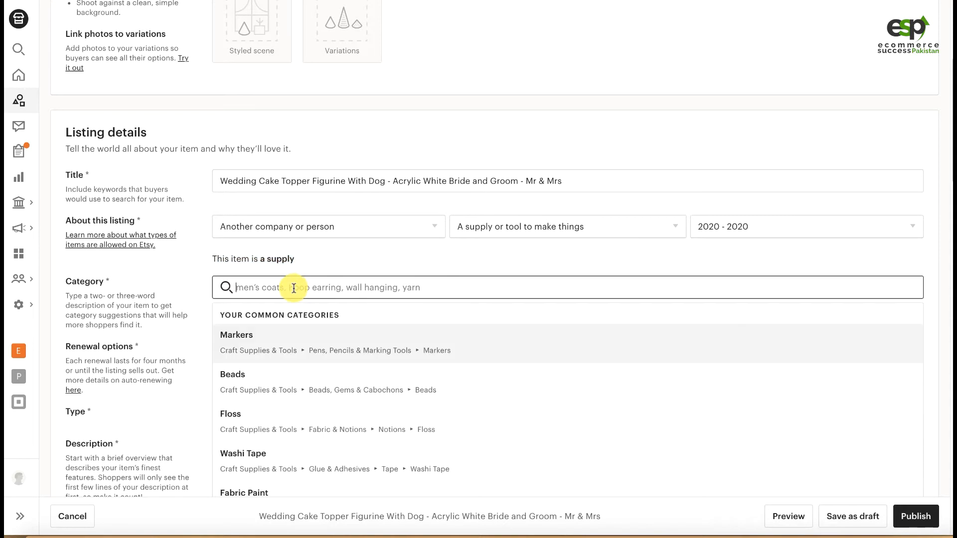
type("cake")
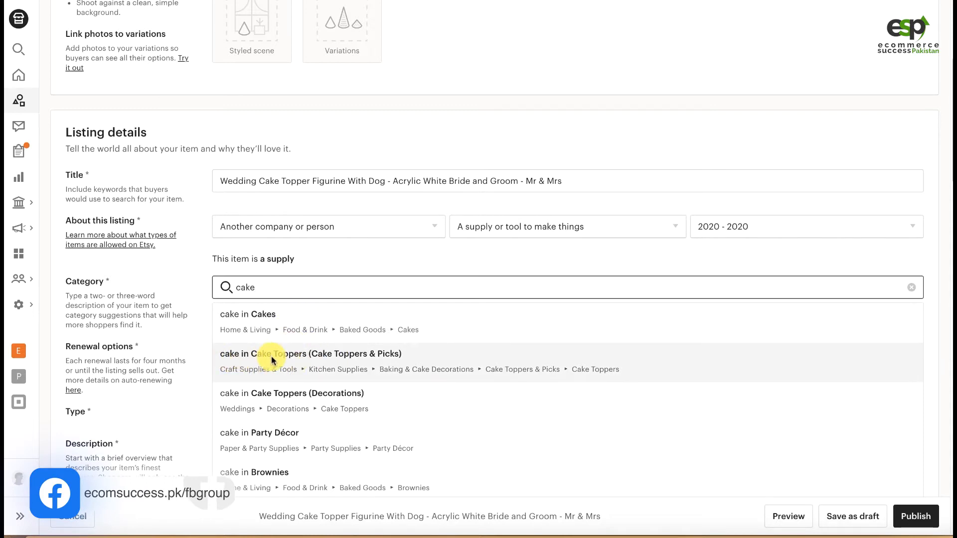
left_click(325, 357)
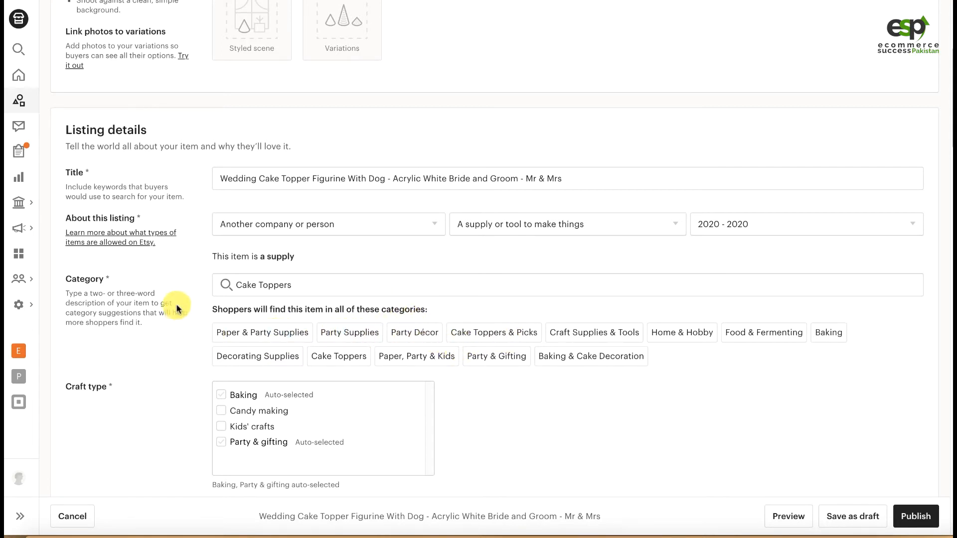
Review the craft types for the cake topper and add Kids' crafts to the selection
scroll(177, 299, "down", 1)
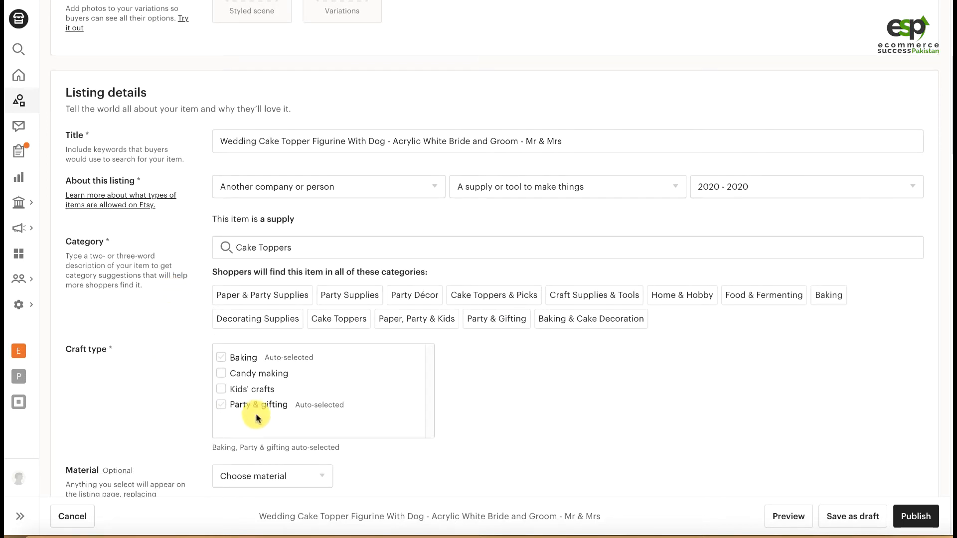
scroll(156, 362, "down", 1)
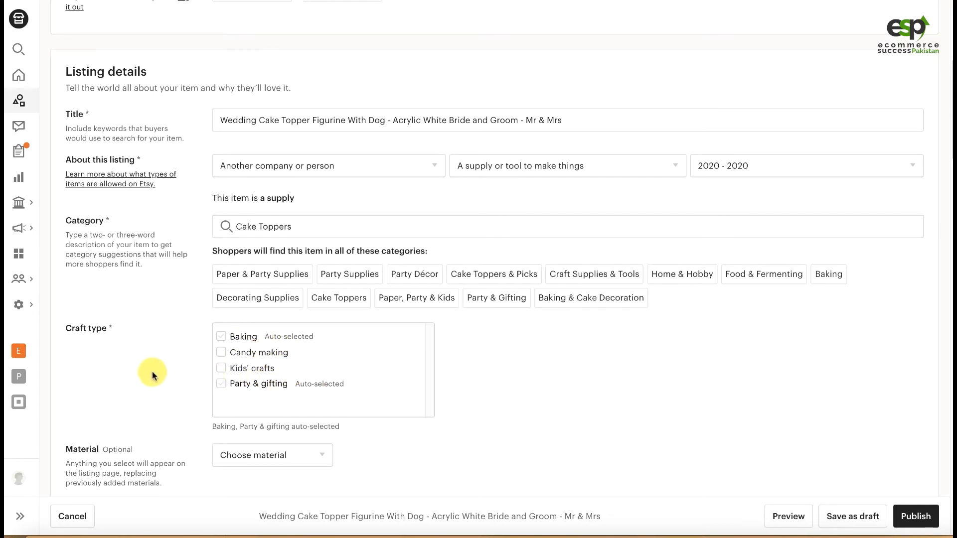
scroll(153, 360, "down", 3)
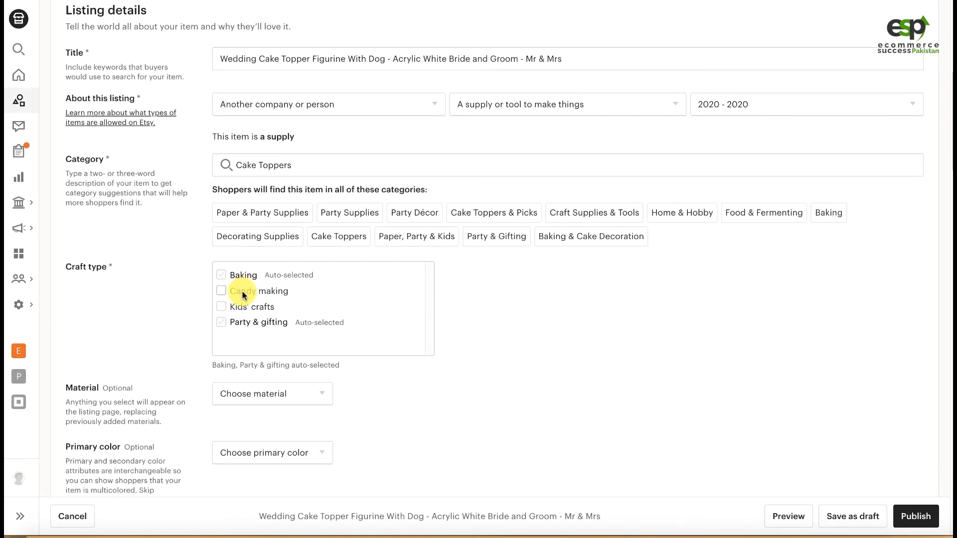
left_click(238, 307)
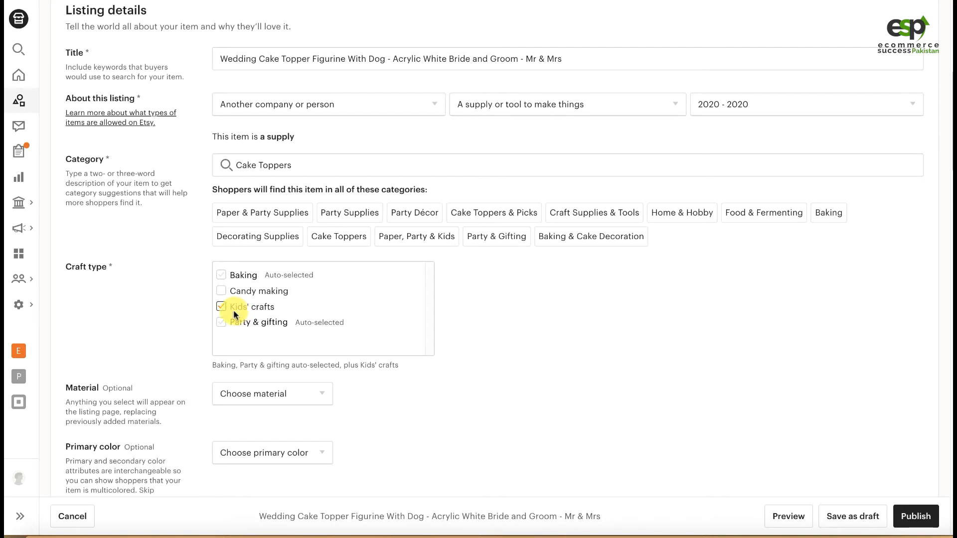
Set the item's material to Plastic and its primary color to Black
scroll(181, 311, "down", 1)
left_click(291, 332)
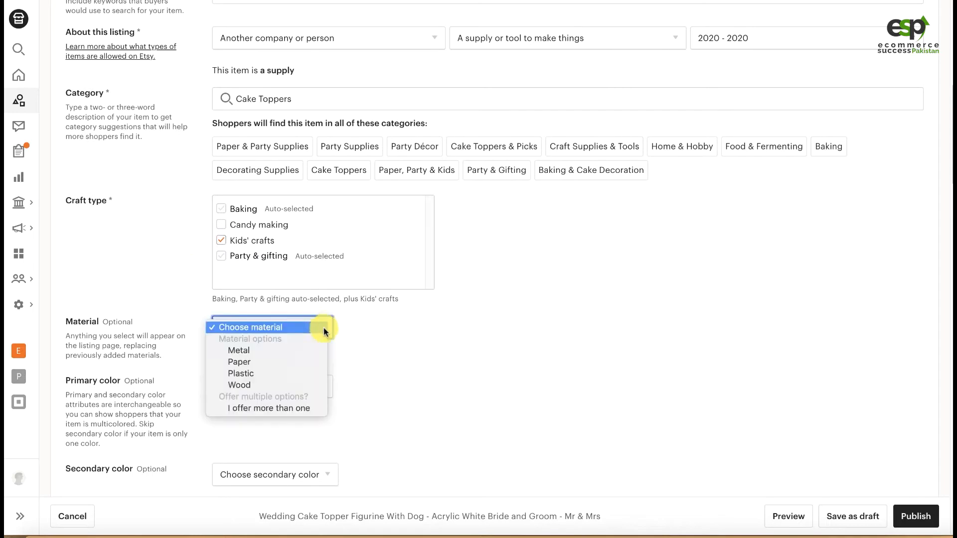
left_click(247, 374)
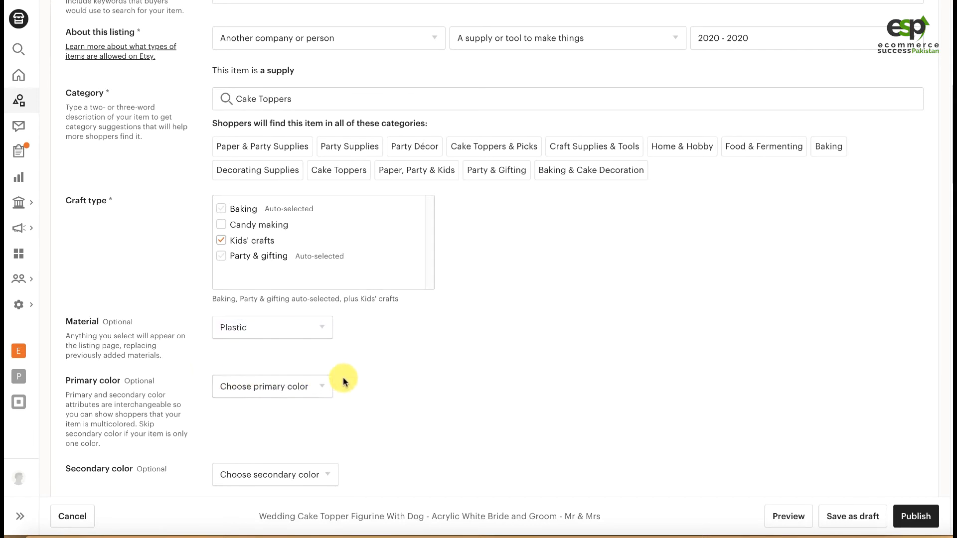
left_click(328, 387)
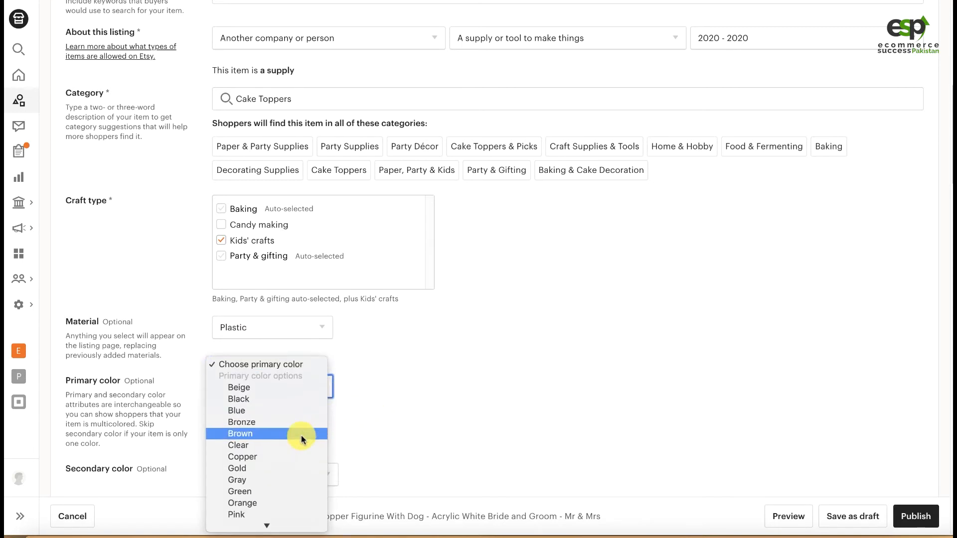
left_click(239, 399)
Set the item's secondary color to White
scroll(384, 394, "down", 1)
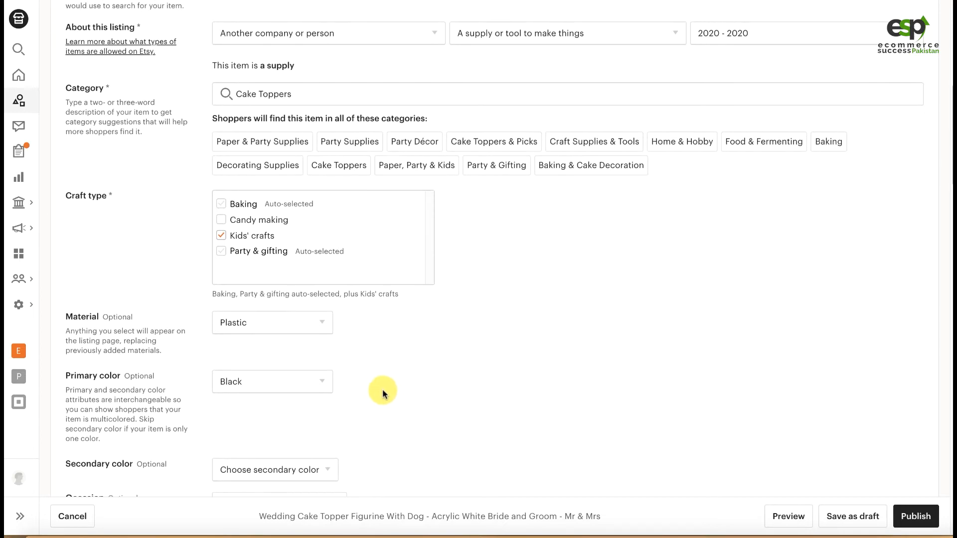
scroll(224, 405, "down", 2)
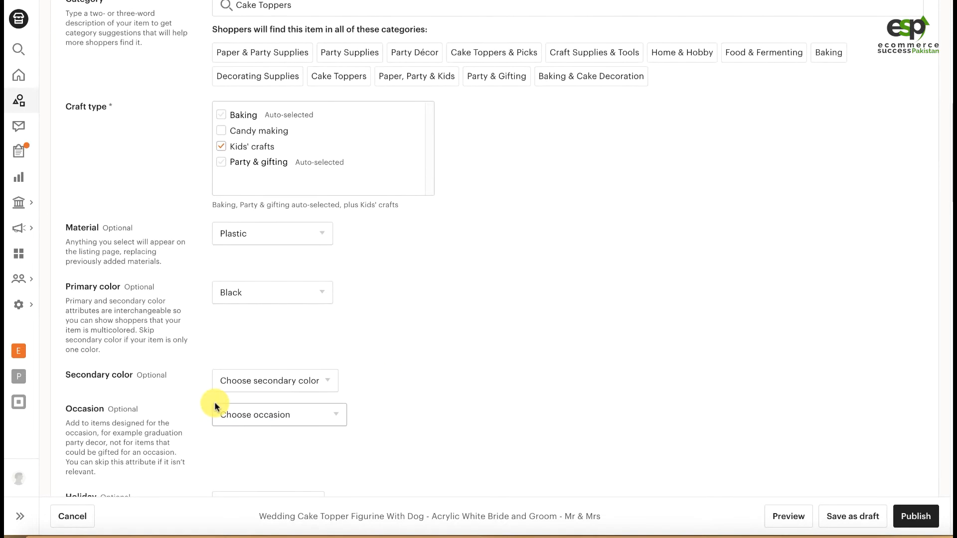
left_click(331, 385)
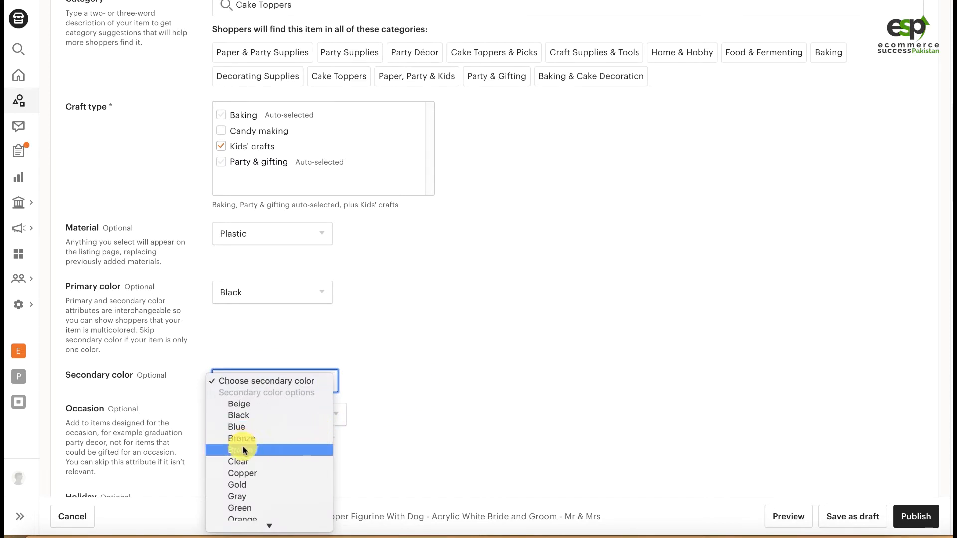
key("w")
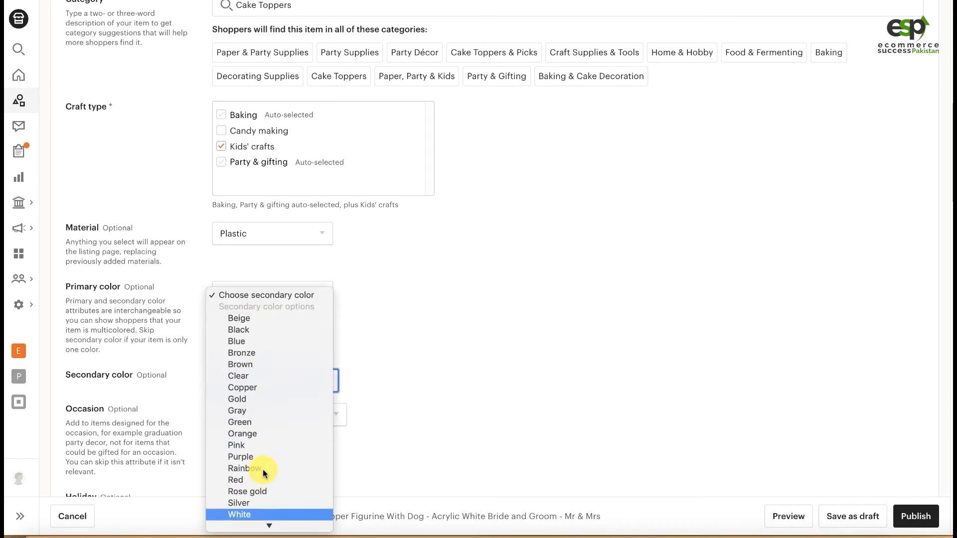
key("Return")
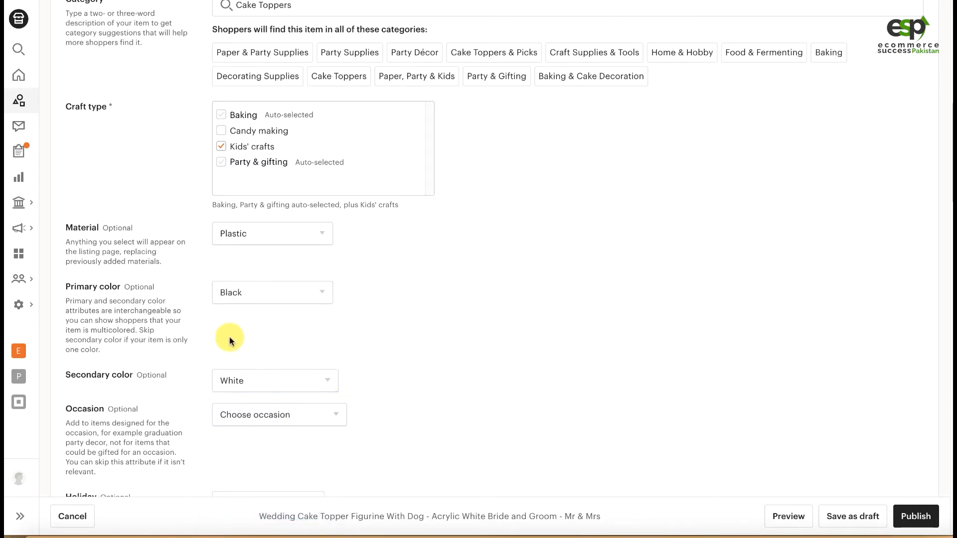
Set the item's occasion to Wedding
scroll(187, 344, "down", 1)
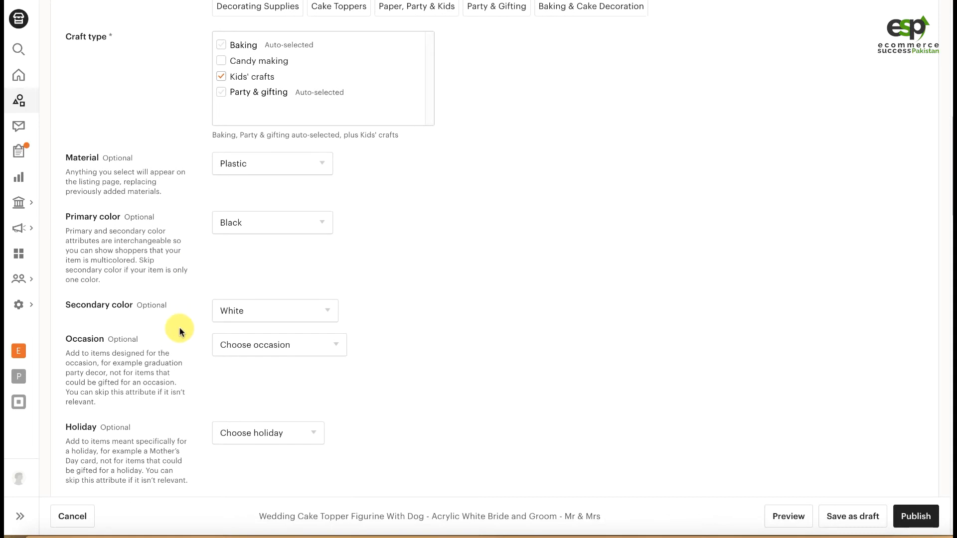
left_click(339, 351)
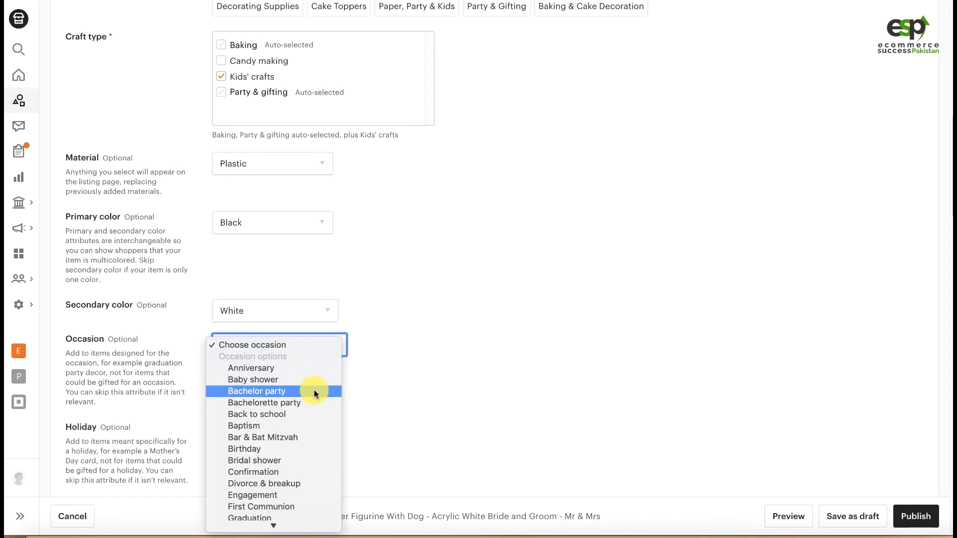
scroll(310, 391, "down", 2)
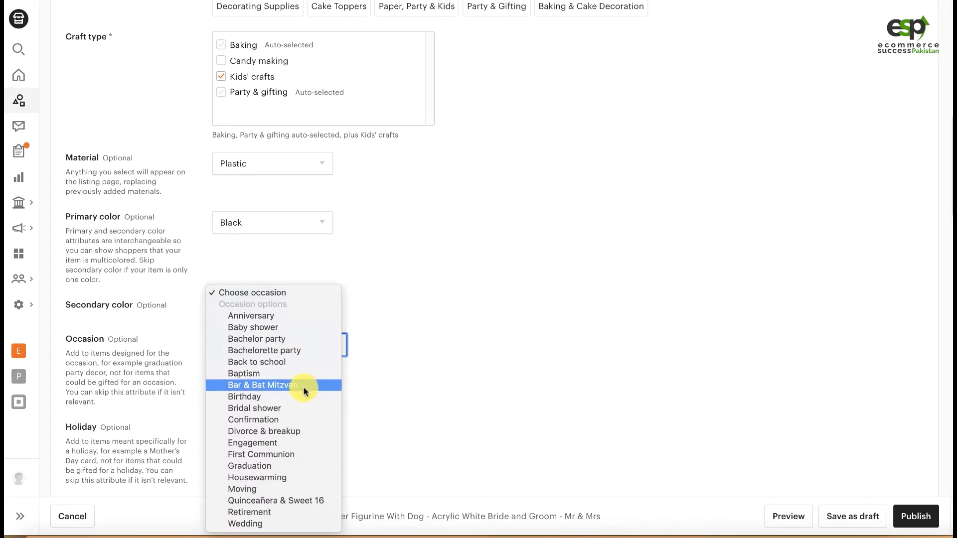
left_click(230, 524)
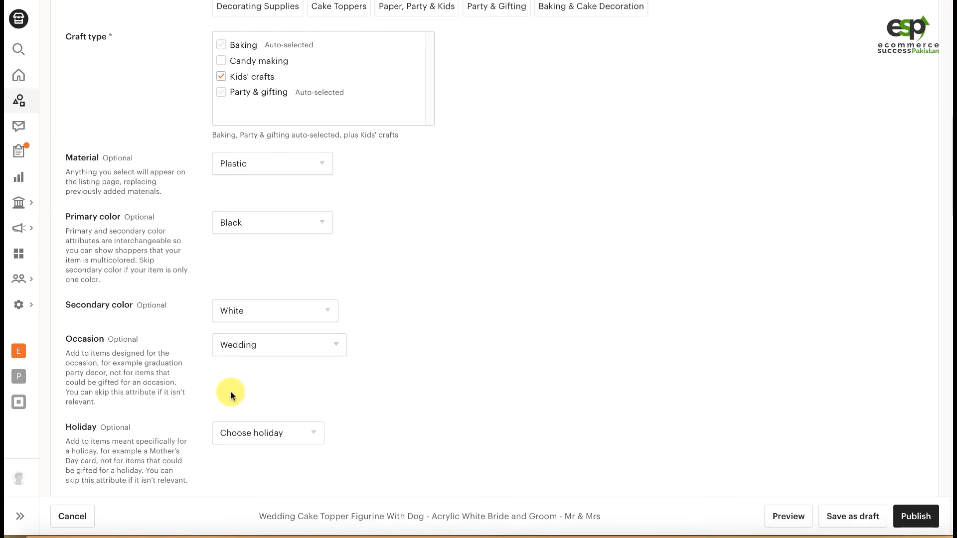
Look through the available holiday options and close the list without choosing one
scroll(344, 391, "down", 2)
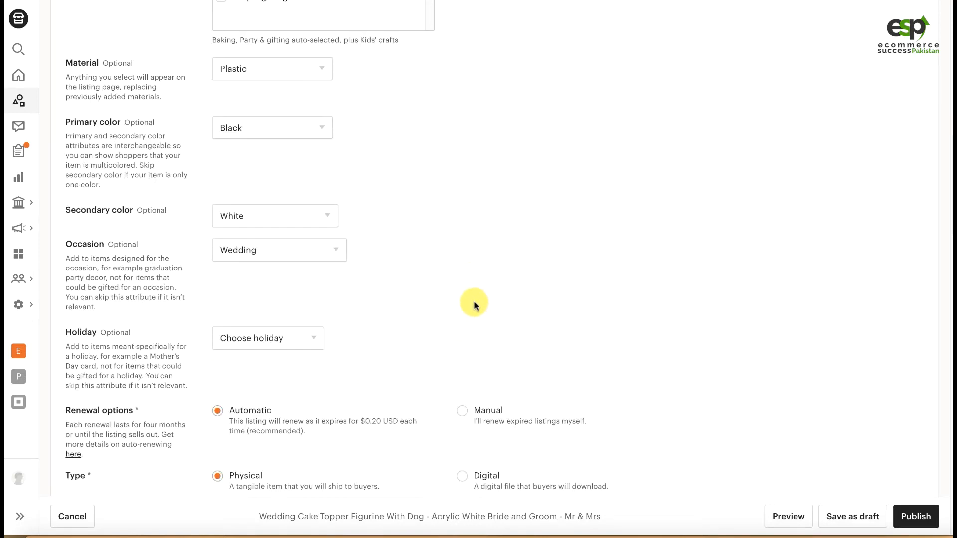
left_click(294, 338)
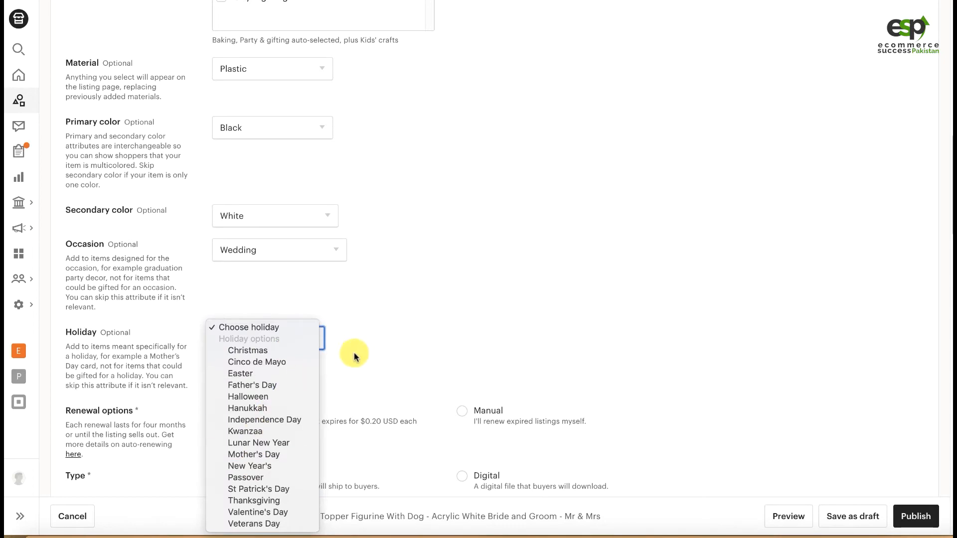
left_click(384, 355)
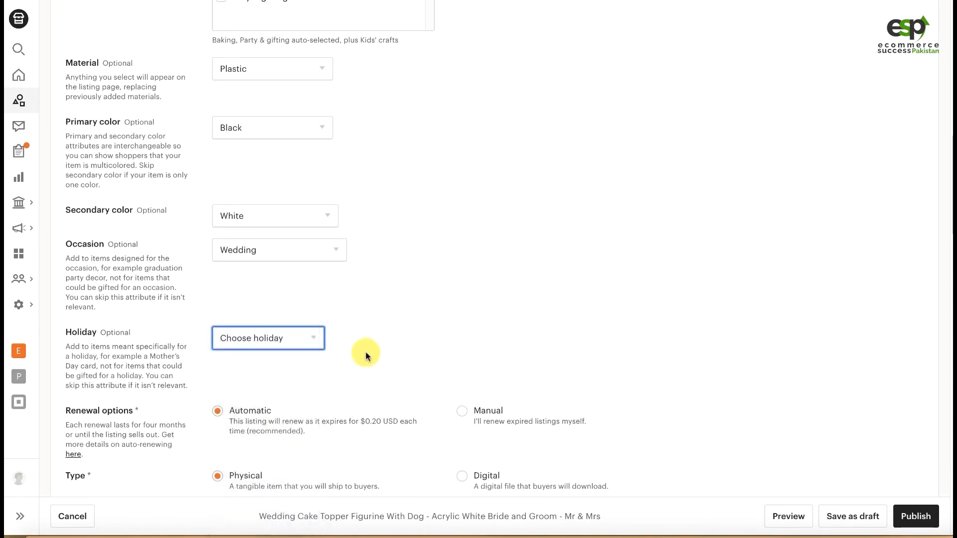
Examine the renewal options and their fee, comparing Manual with Automatic and leaving Automatic selected
scroll(175, 302, "down", 1)
scroll(175, 302, "down", 2)
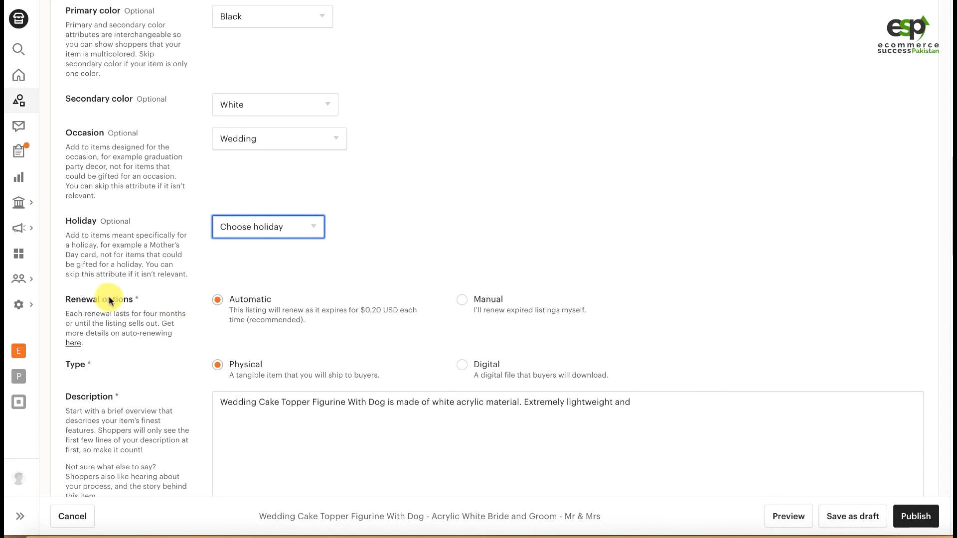
double_click(233, 302)
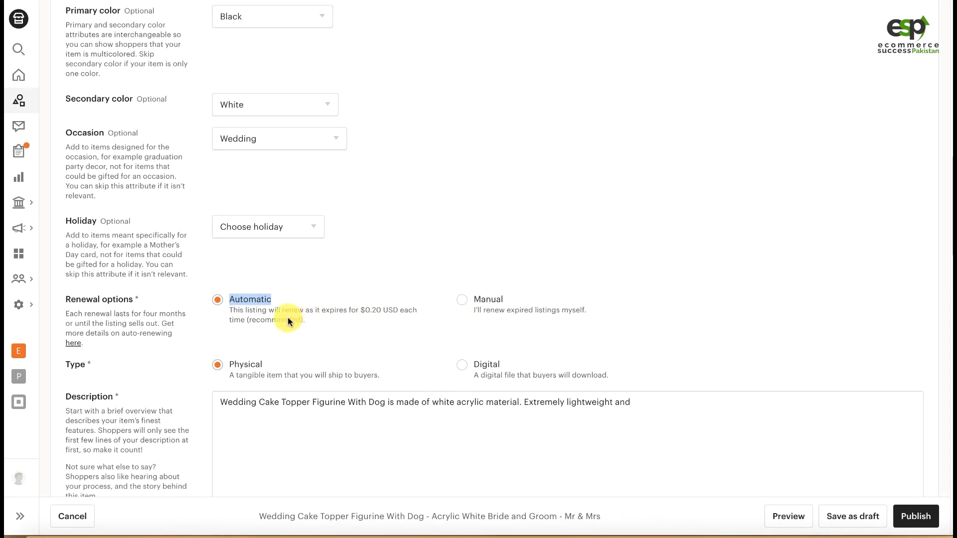
left_click(237, 312)
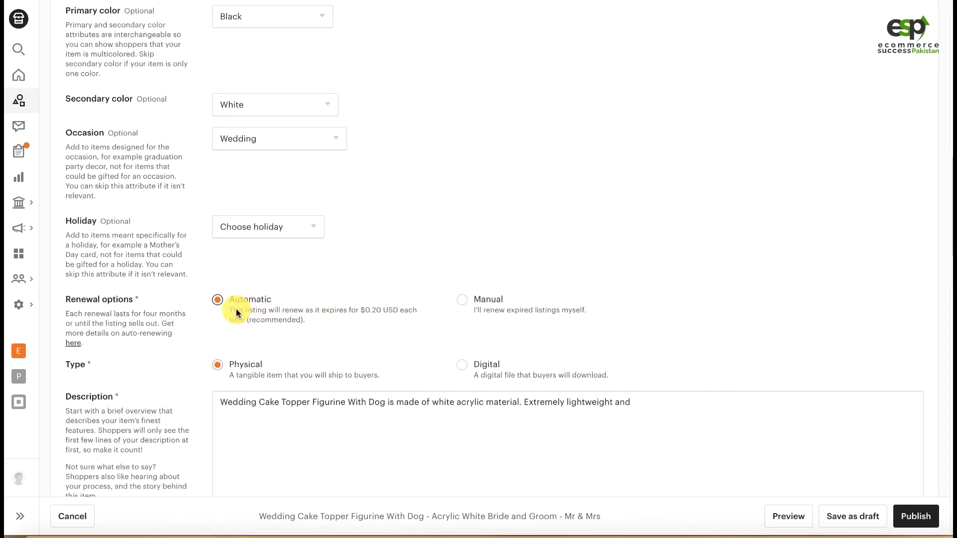
left_click_drag(395, 312, 356, 312)
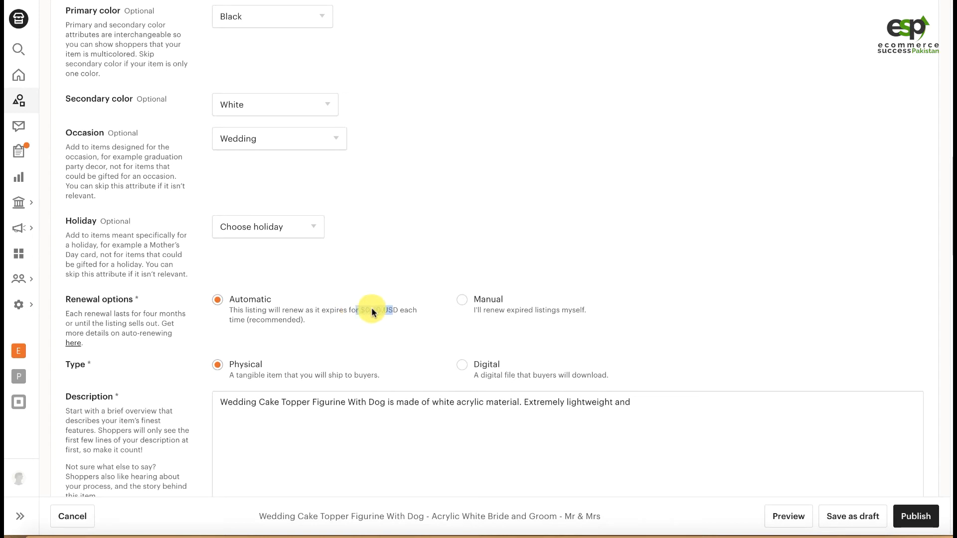
left_click(468, 305)
left_click(252, 302)
Switch the listing type between Digital and Physical to compare them, ending with Physical selected
scroll(319, 254, "down", 1)
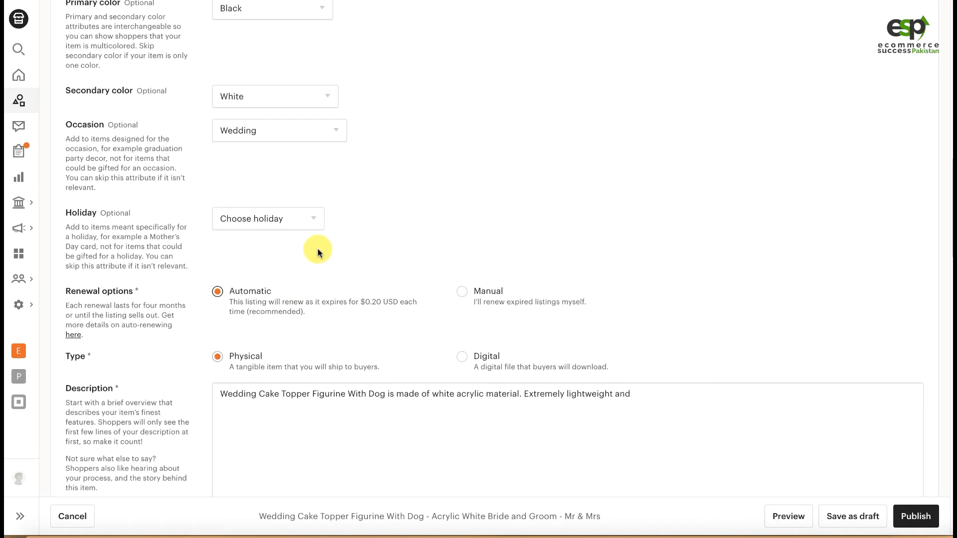
left_click(460, 357)
left_click(245, 357)
left_click(463, 360)
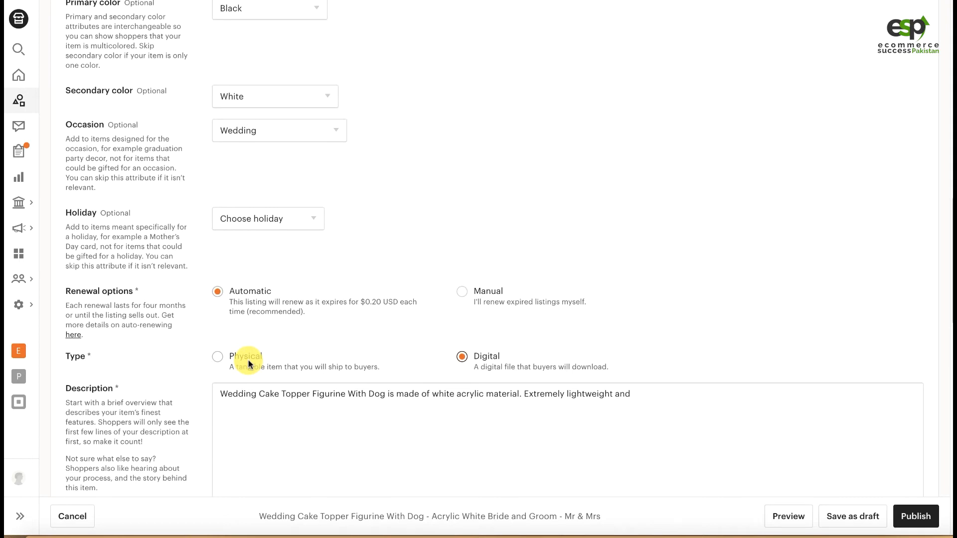
left_click(218, 356)
key("Tab")
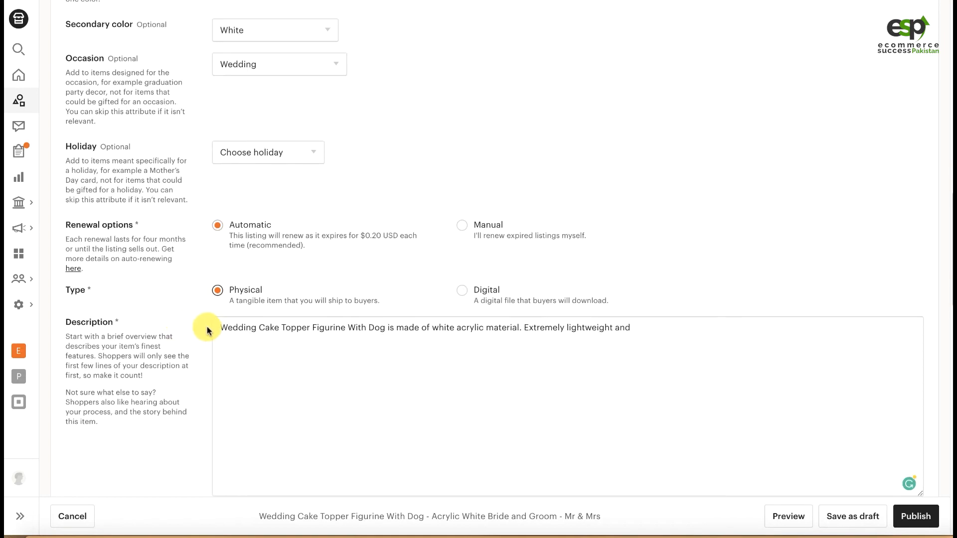
Review the description field and turn off the option for buyers to request customization
scroll(234, 281, "down", 2)
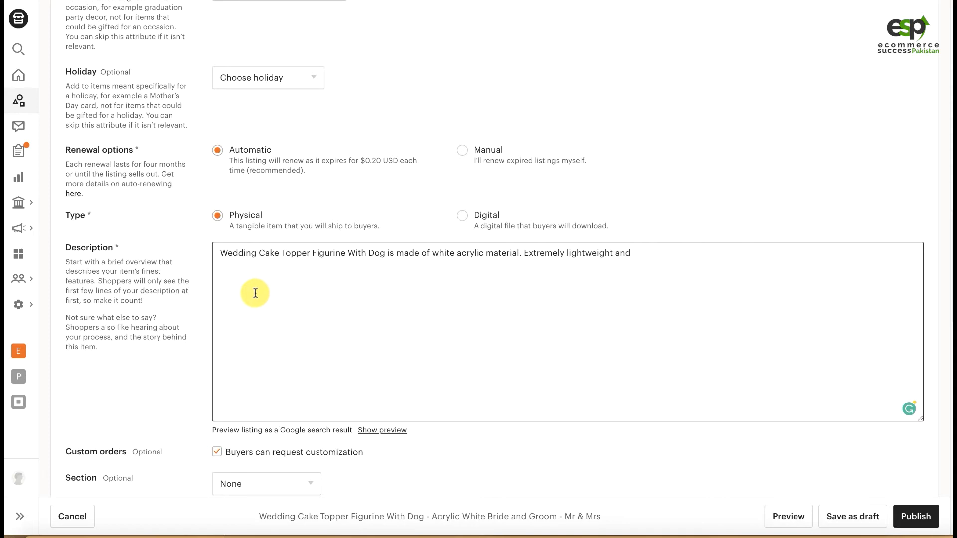
scroll(158, 278, "down", 3)
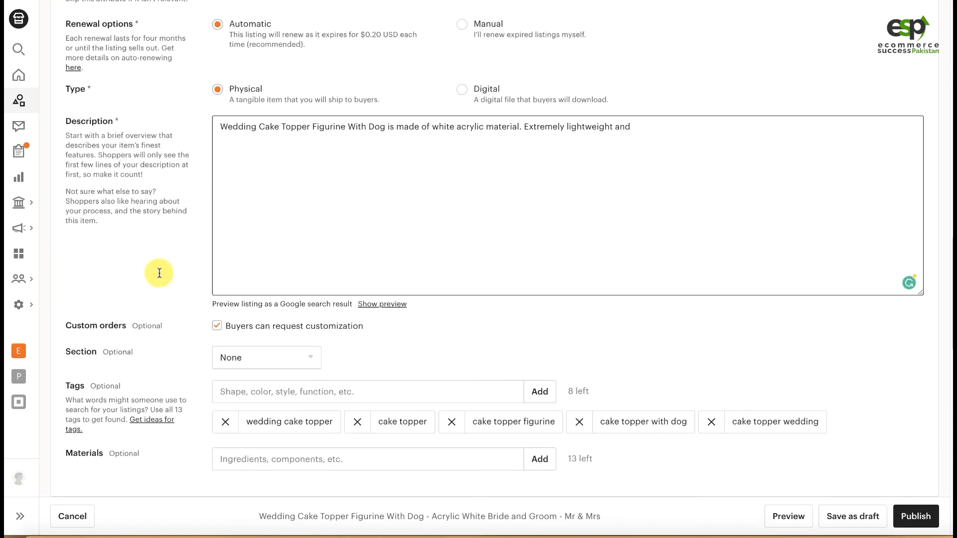
left_click(216, 327)
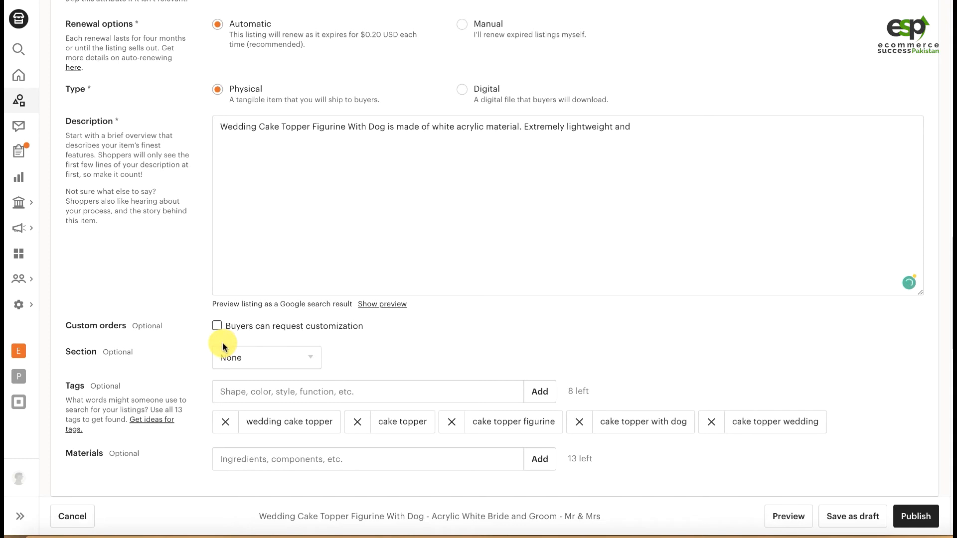
Check the available shop sections for the listing and leave the section set to None
scroll(131, 405, "down", 2)
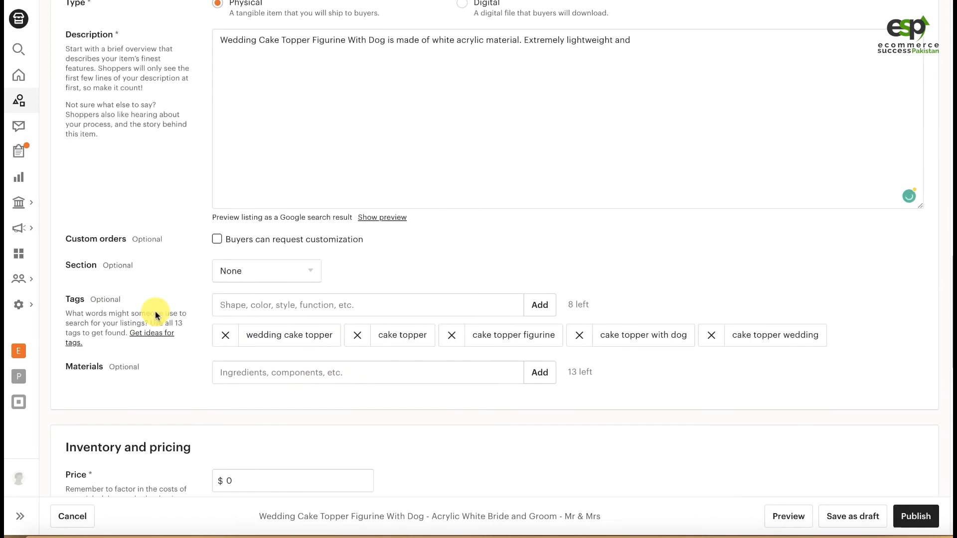
left_click(293, 271)
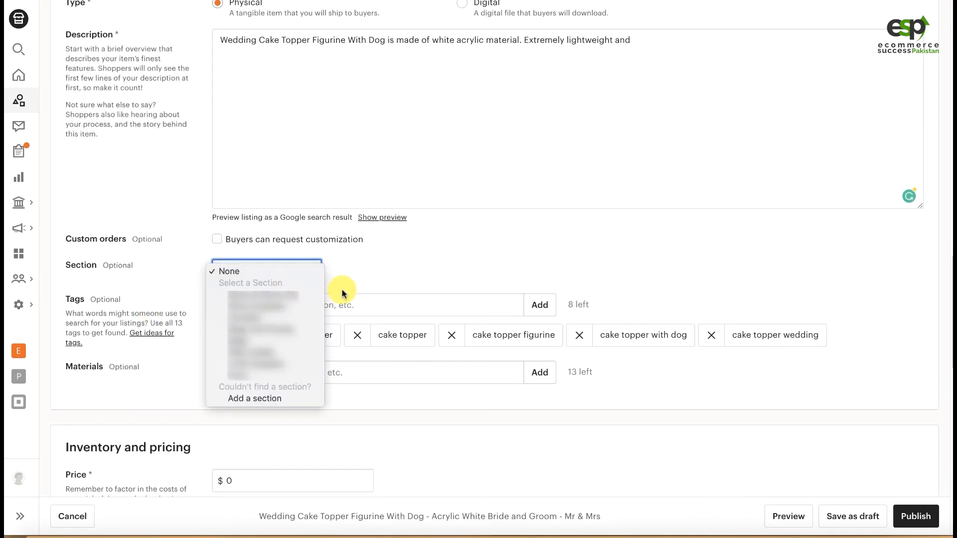
left_click(378, 259)
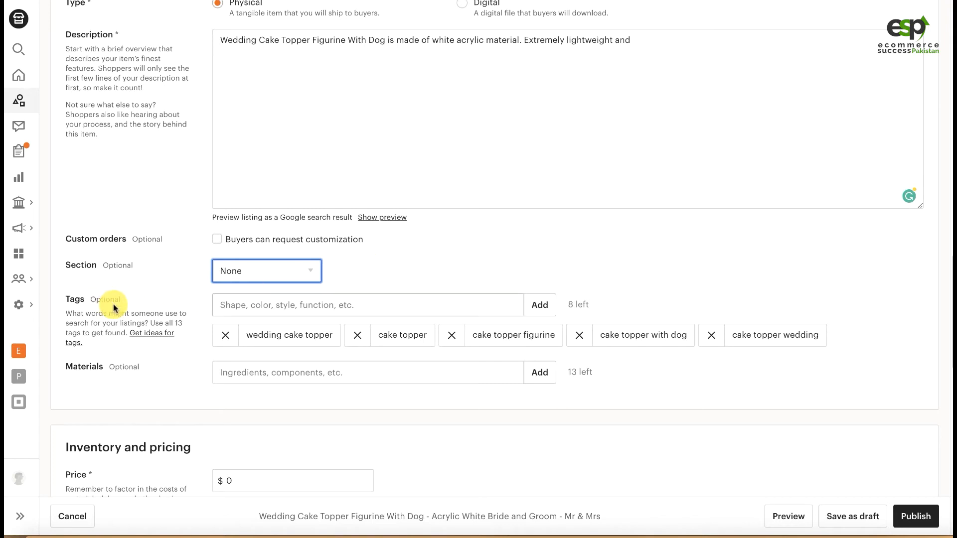
Review the tags section and add plastic to the listing's materials
scroll(127, 264, "down", 1)
double_click(78, 297)
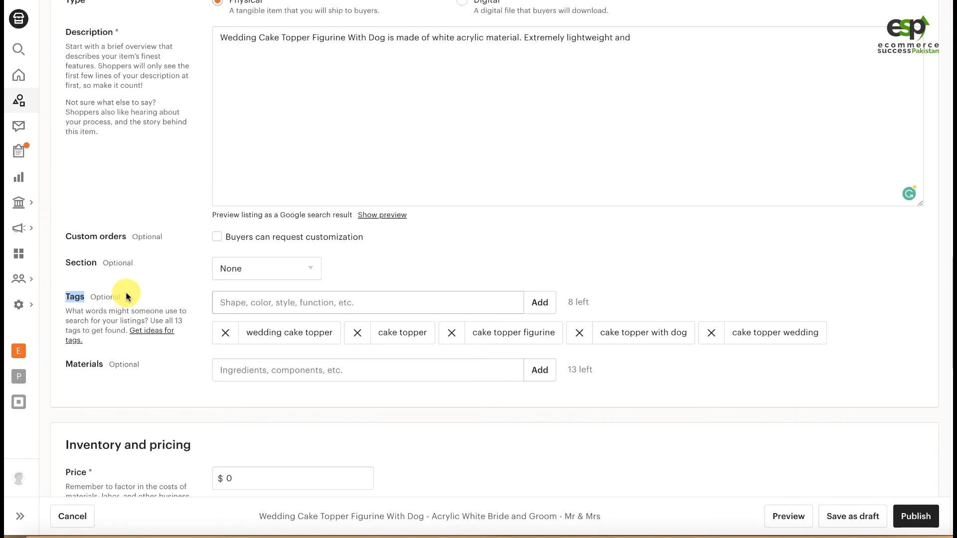
left_click(118, 308)
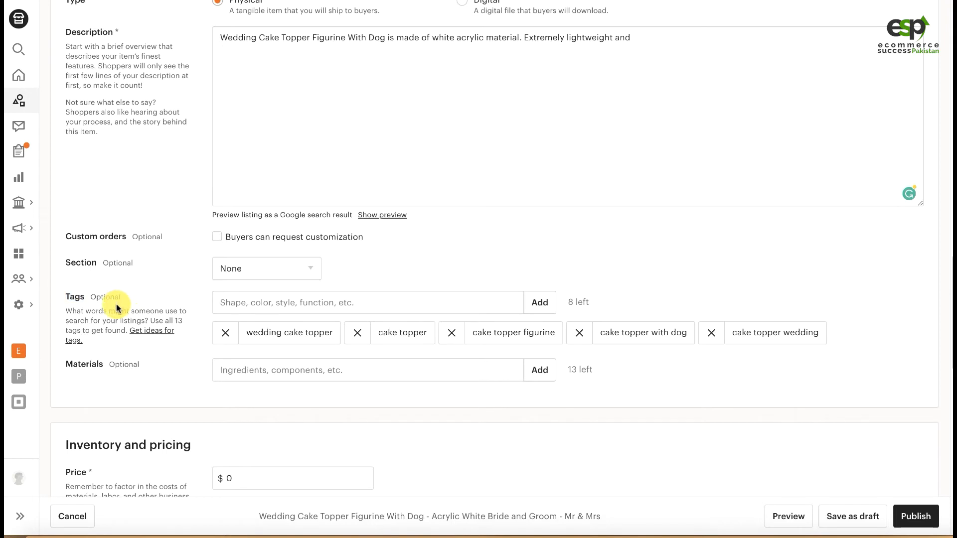
left_click(259, 373)
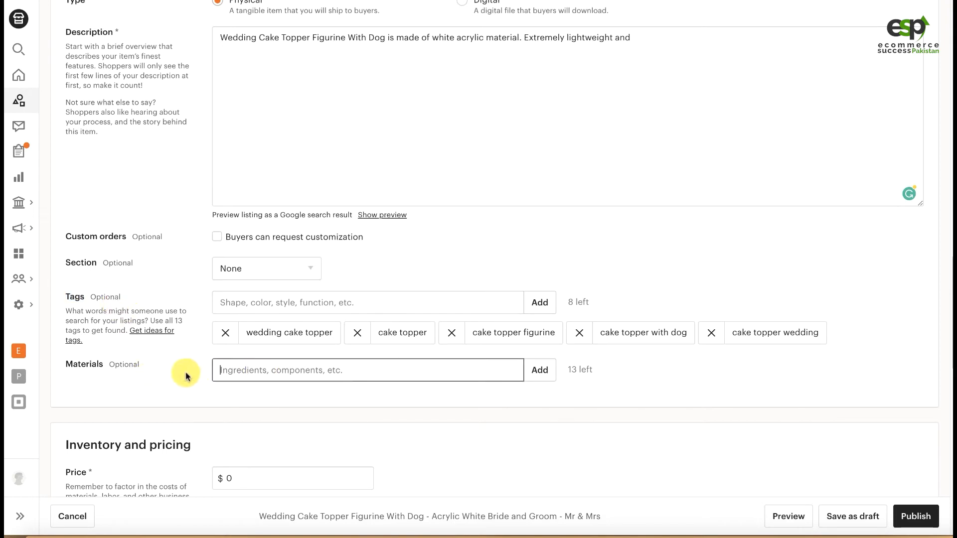
double_click(71, 364)
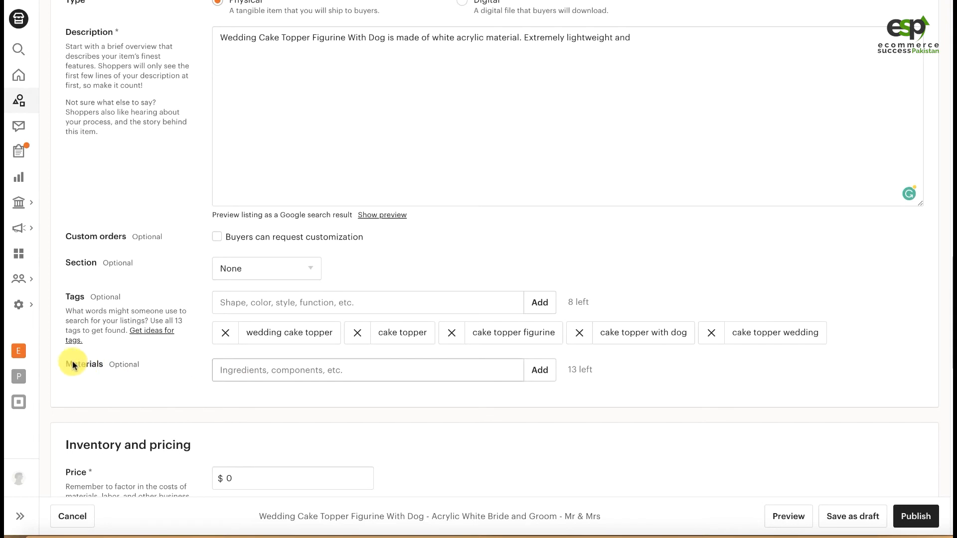
left_click(252, 366)
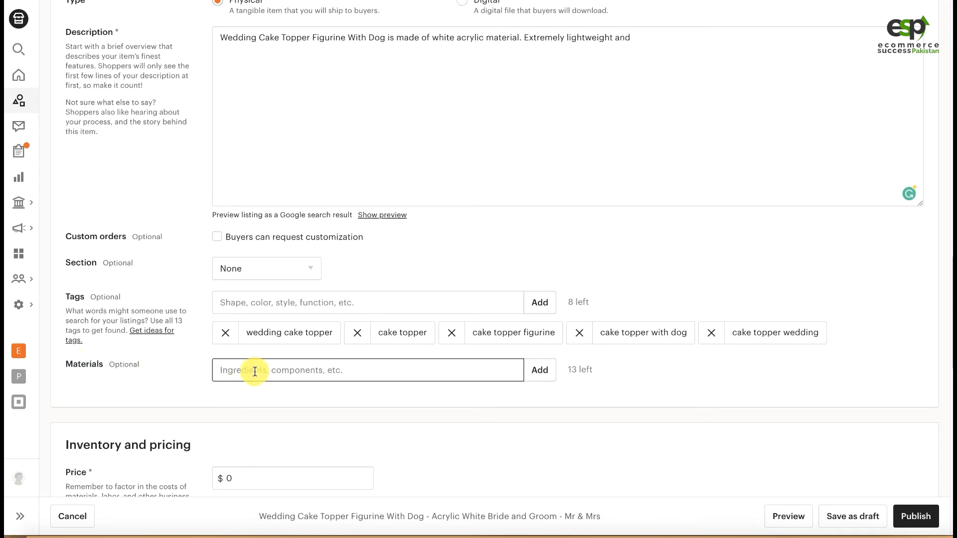
type("plastic")
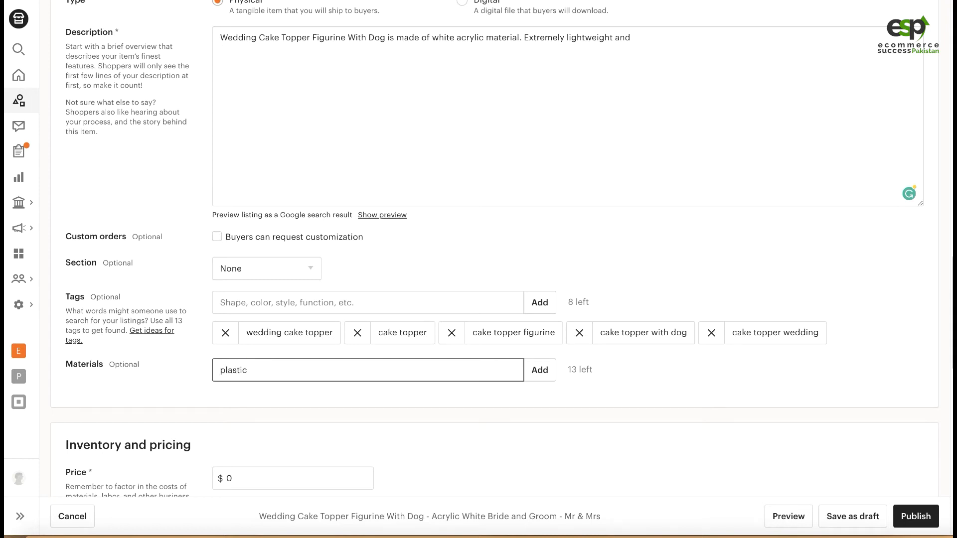
left_click(540, 372)
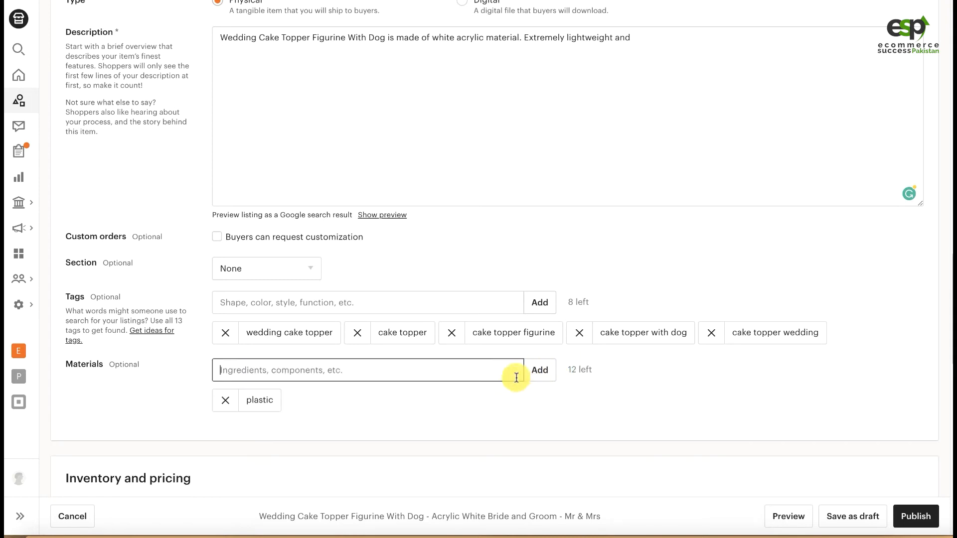
Add plastic wedding cake topper as a second material for the listing
type("plastic wd")
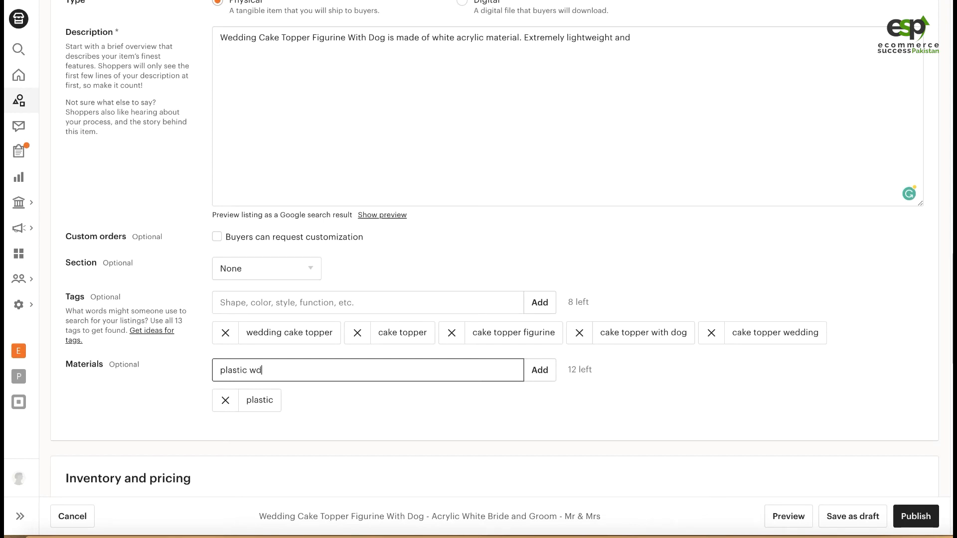
key("BackSpace")
type("edding cake topper")
left_click(543, 373)
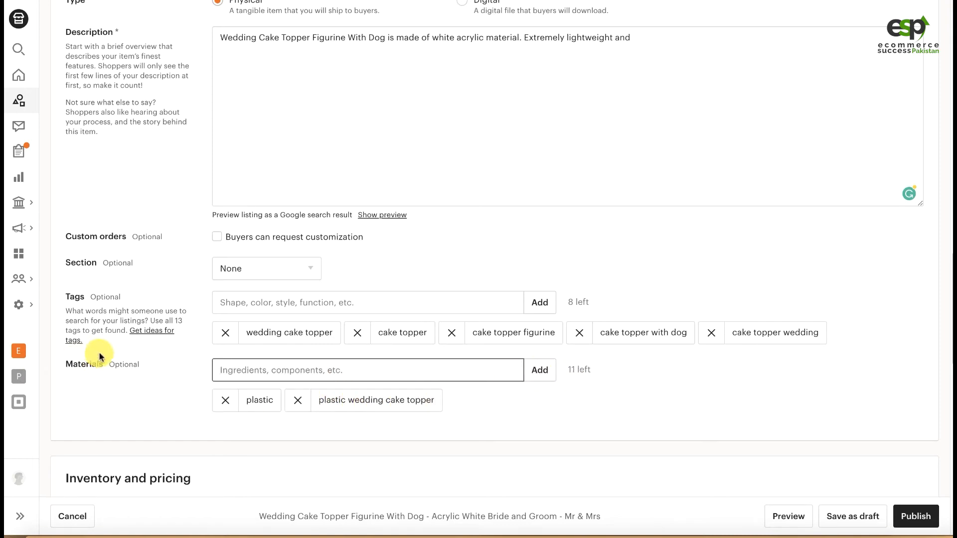
Set the listing's price to $124.99 and its quantity to 10
scroll(156, 256, "down", 2)
scroll(154, 241, "down", 2)
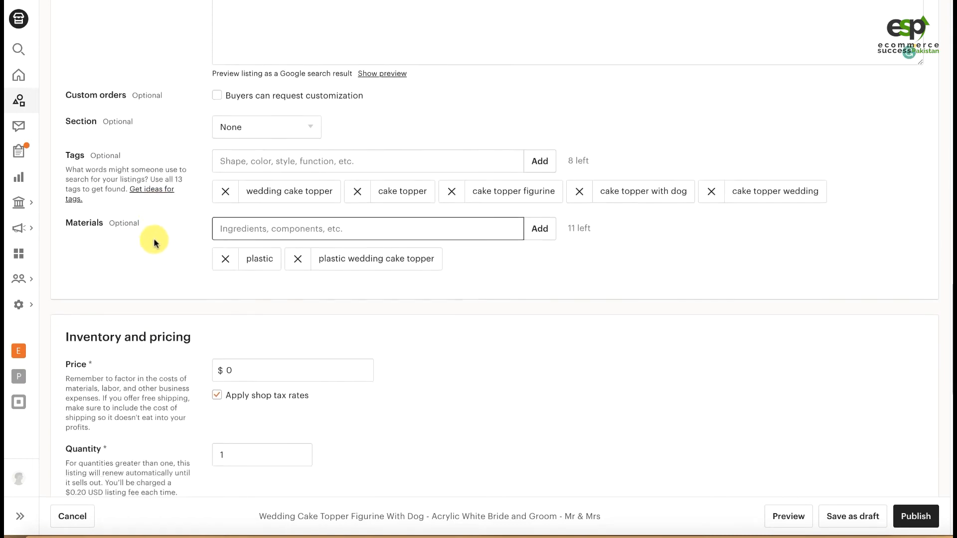
left_click(275, 288)
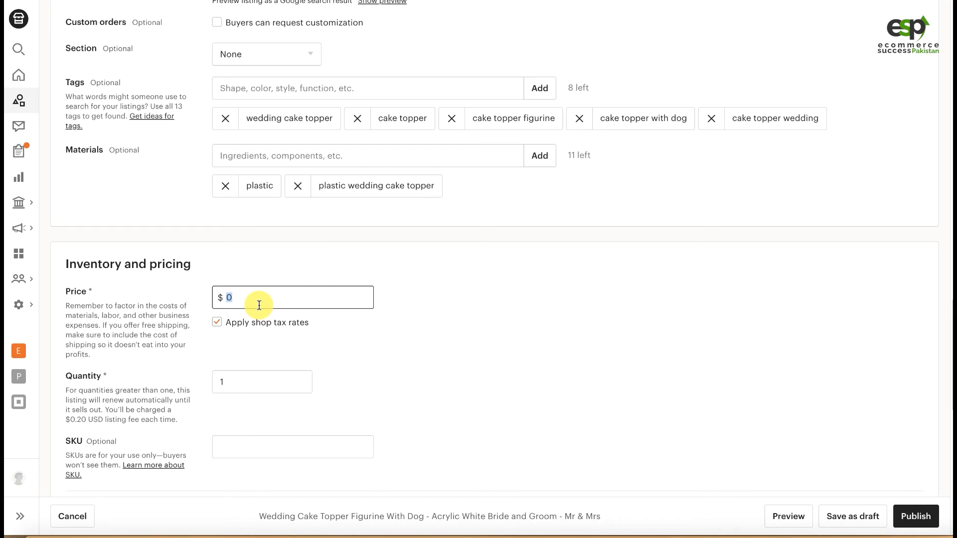
type("124.99")
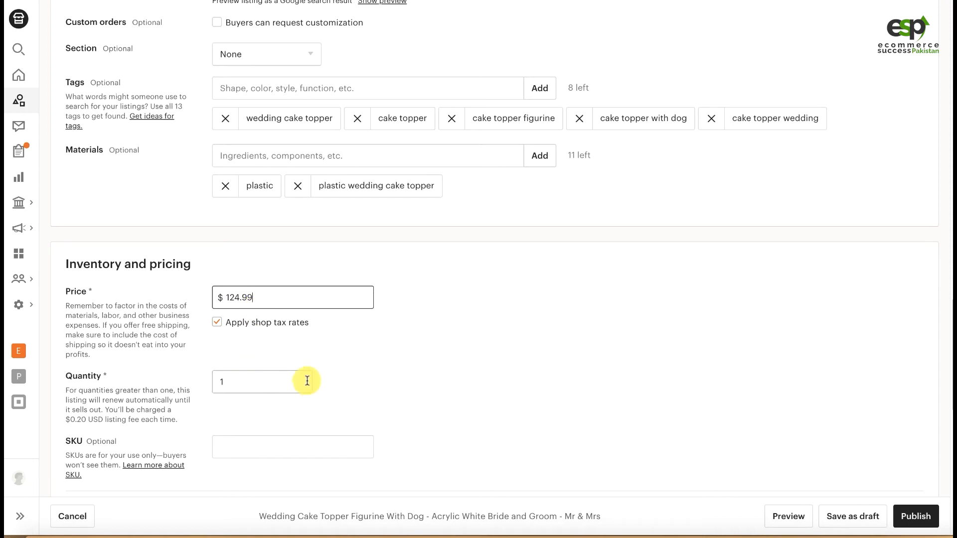
left_click(285, 379)
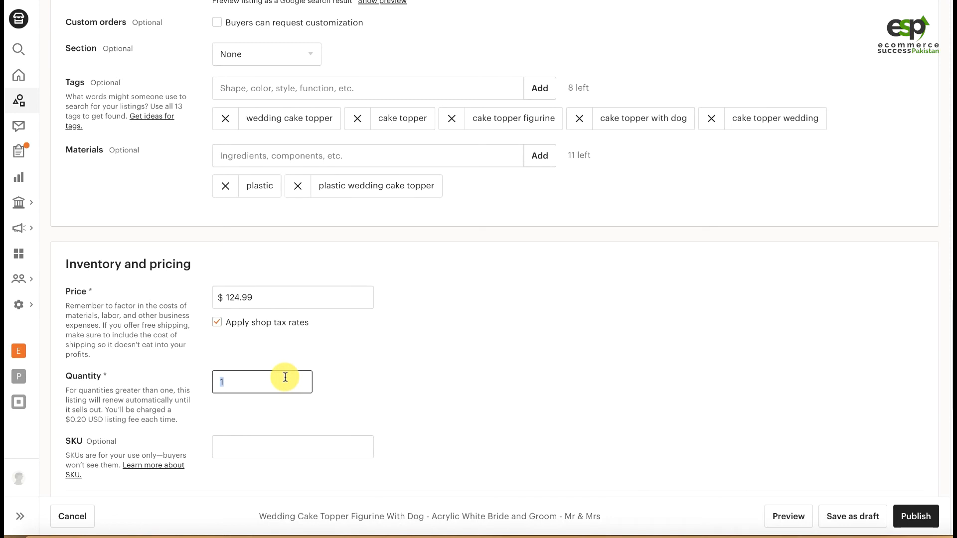
type("10")
Enter AMZ-BC0304953 as the listing's SKU
left_click(272, 445)
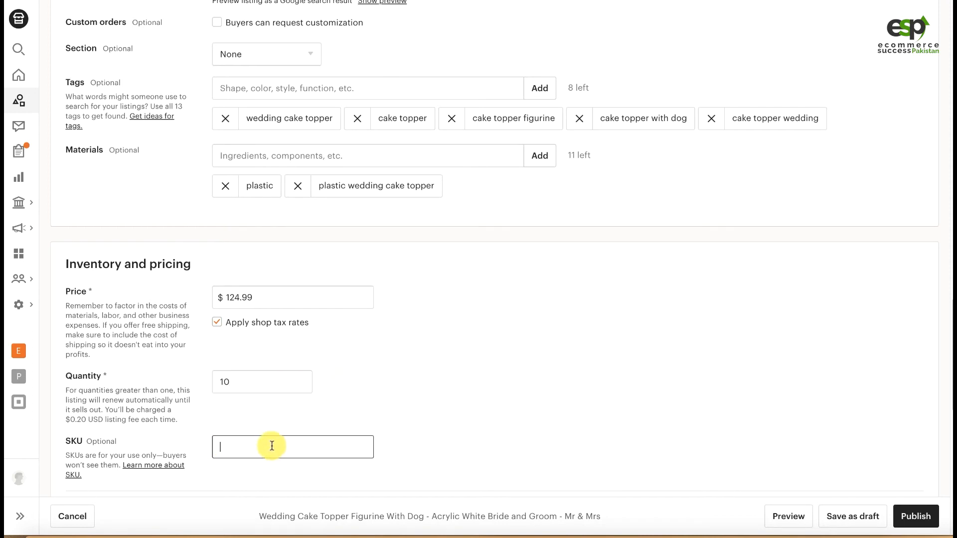
type("Acry")
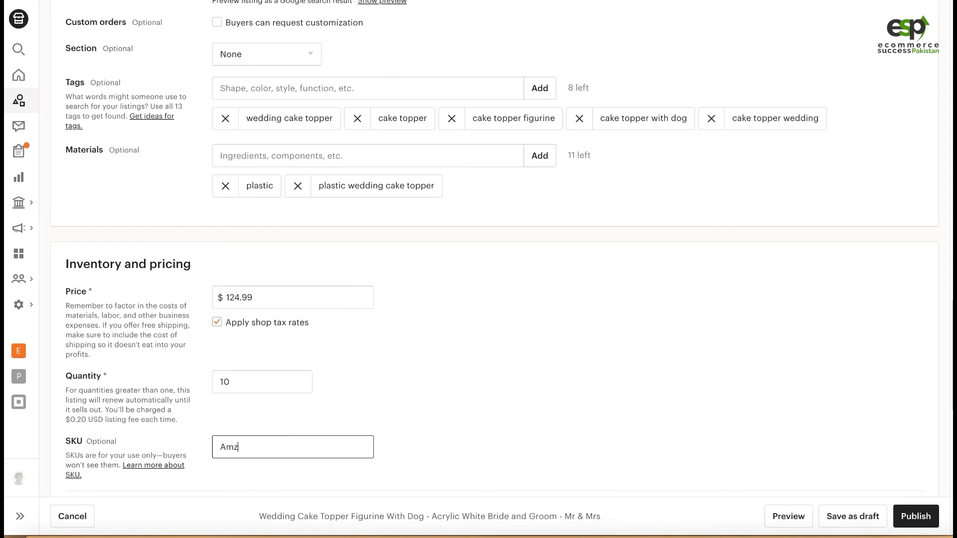
key("BackSpace")
key("BackSpace")
key("BackSpace")
key("BackSpace")
type("AMZ-D")
key("BackSpace")
type("BC030495")
type("3")
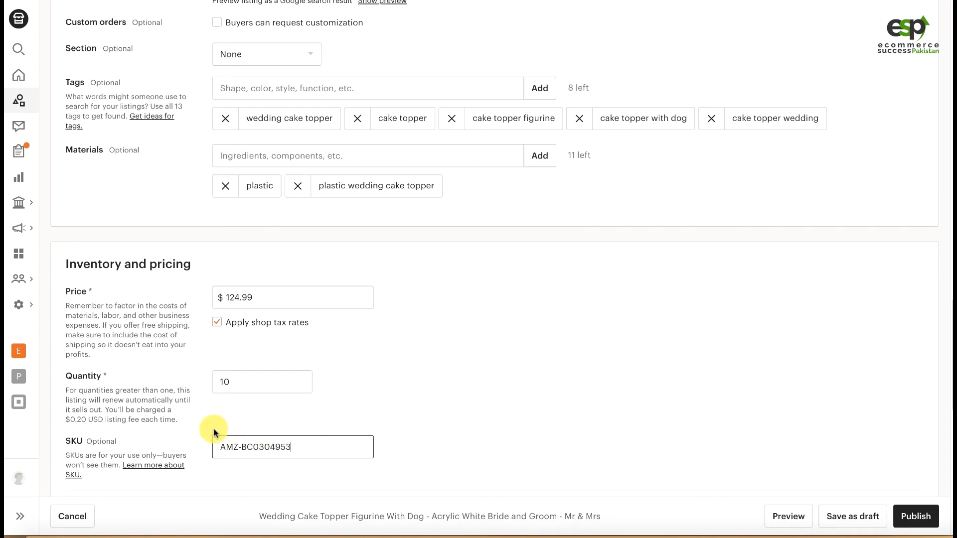
Remove the AMZ- prefix from the SKU so that it reads BC0304953
left_click(232, 446)
key("BackSpace")
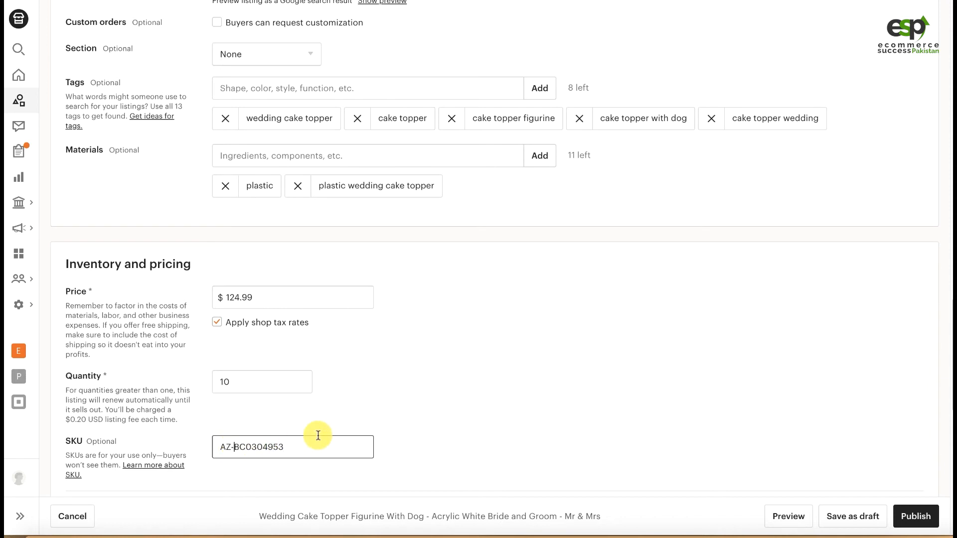
key("BackSpace")
key("BackSpace")
key("BackSpace")
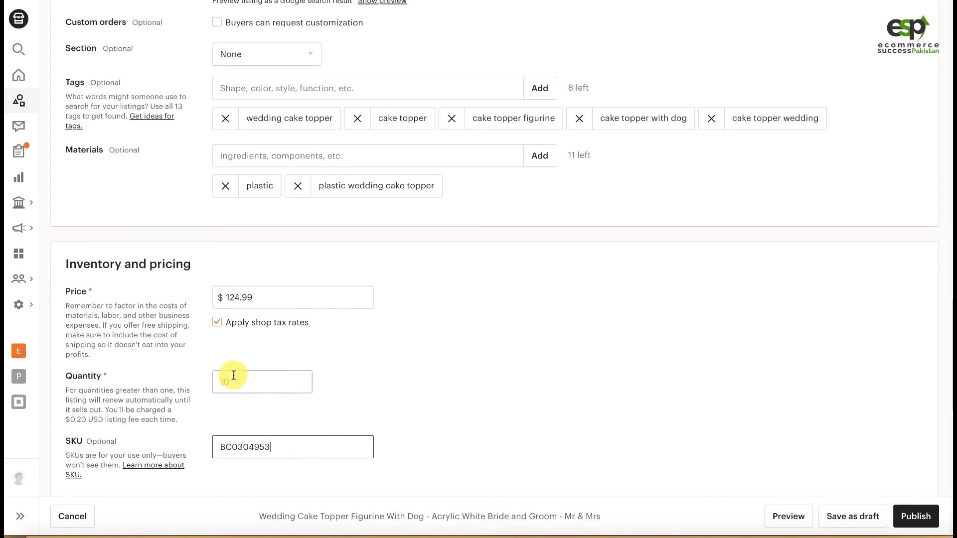
Create a new custom variation named Colors for the listing
scroll(235, 372, "down", 2)
scroll(235, 358, "down", 4)
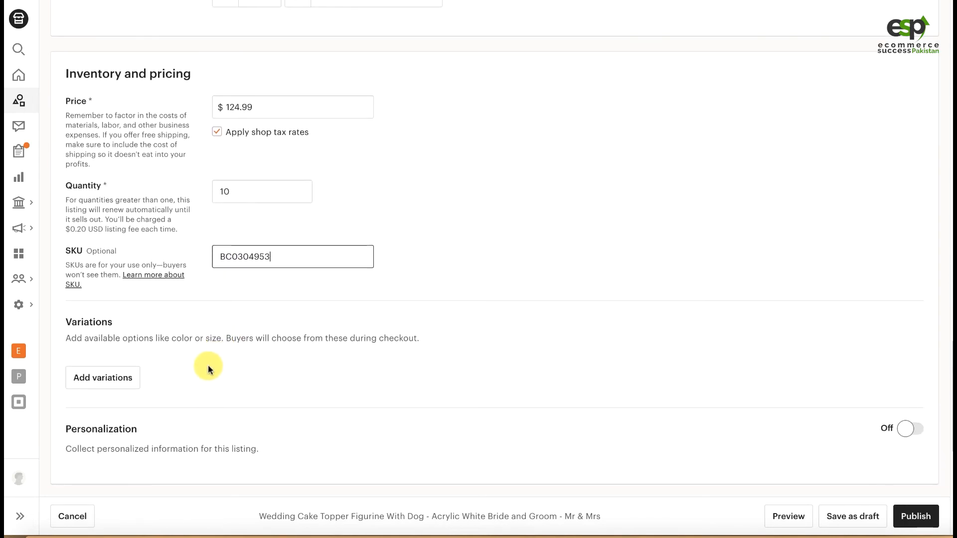
left_click(92, 378)
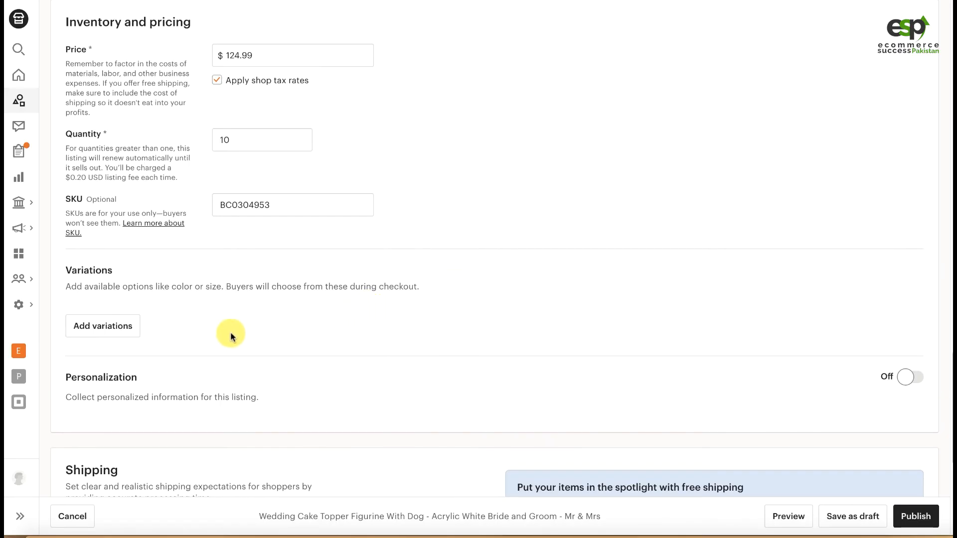
left_click(111, 319)
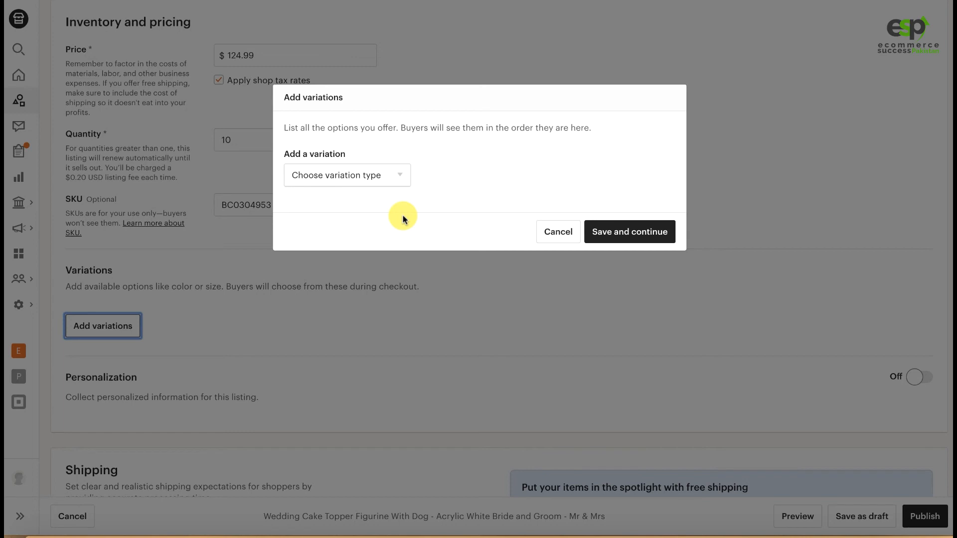
left_click(389, 183)
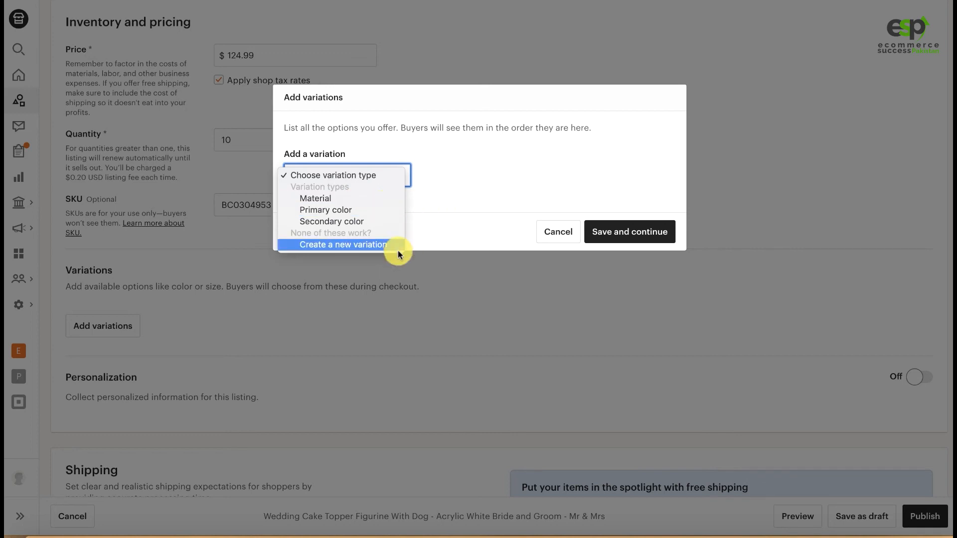
left_click(313, 245)
left_click(385, 205)
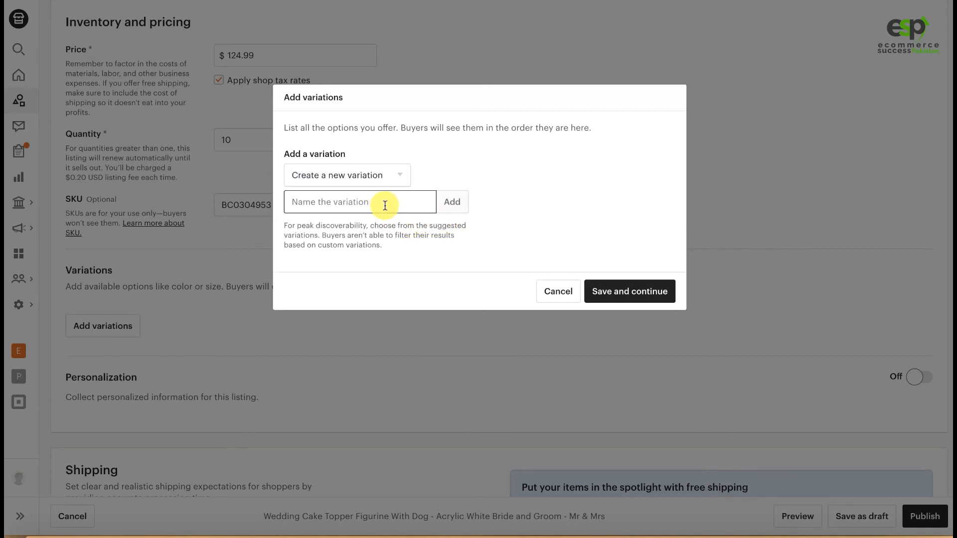
type("Colors")
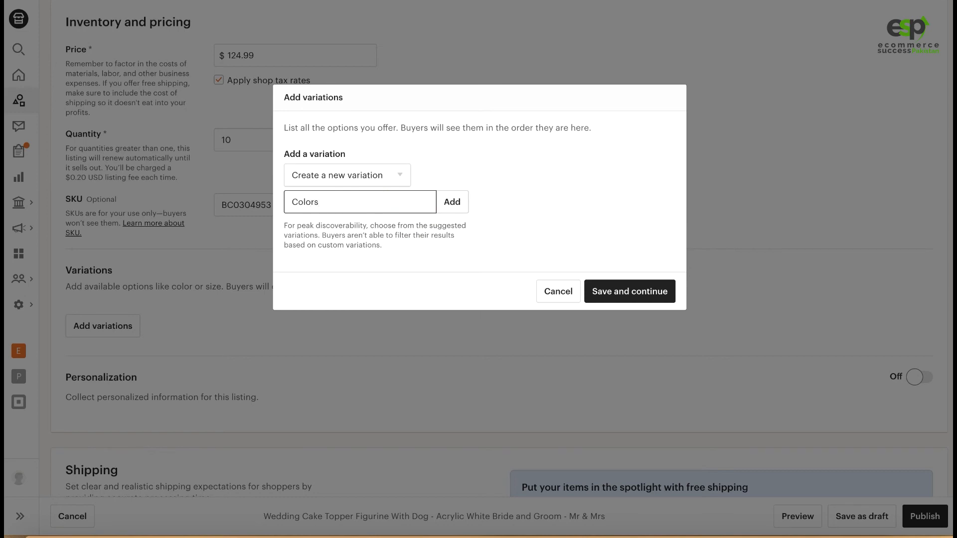
left_click(454, 205)
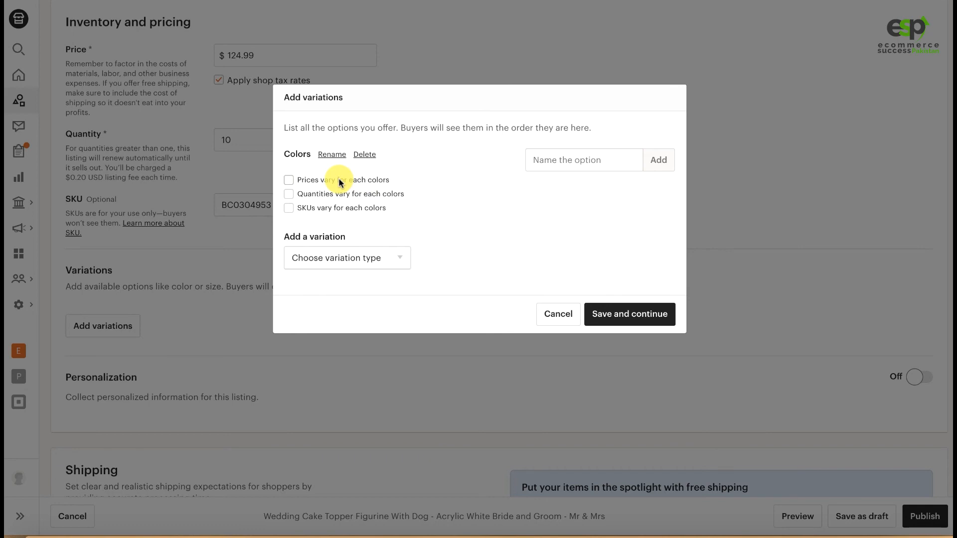
Enable prices, quantities and SKUs to vary for each option of the Colors variation
left_click(309, 181)
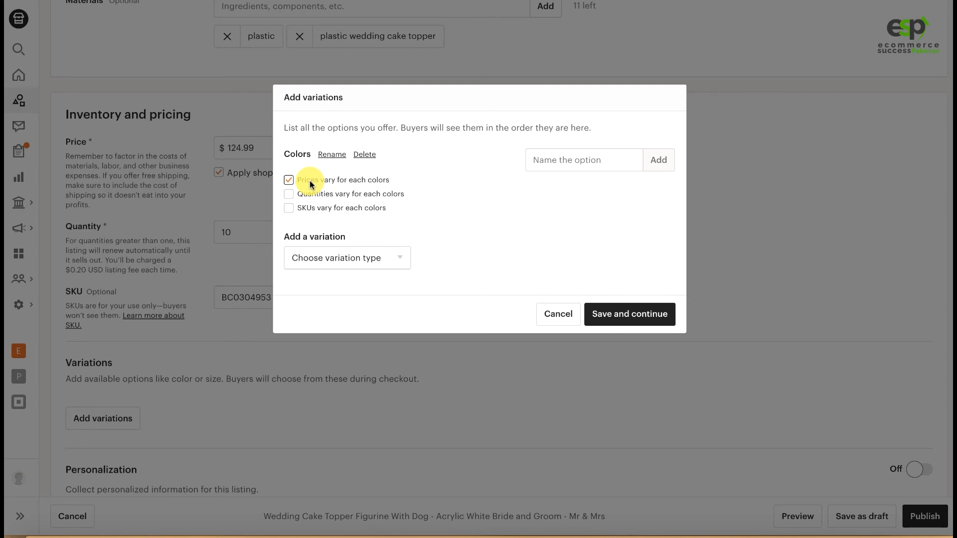
left_click(310, 181)
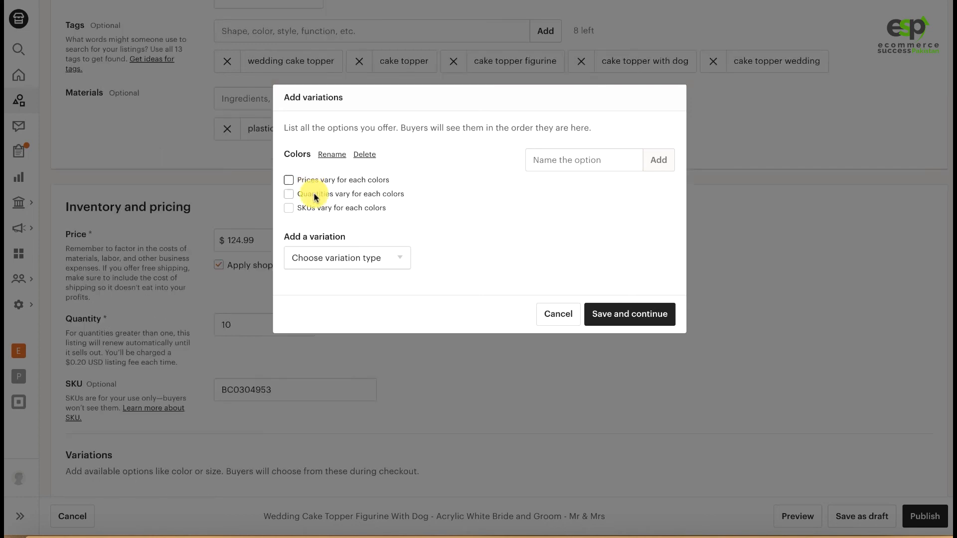
left_click(314, 197)
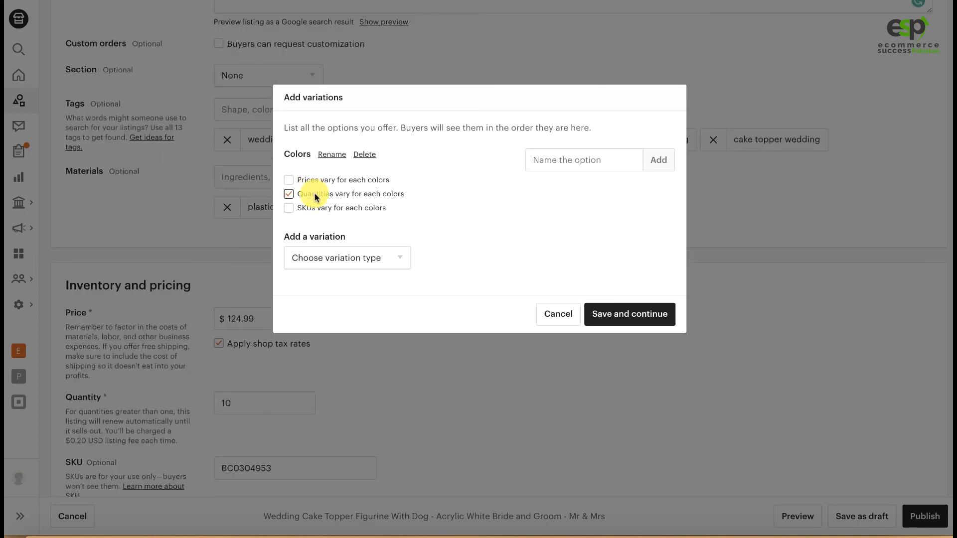
left_click(317, 209)
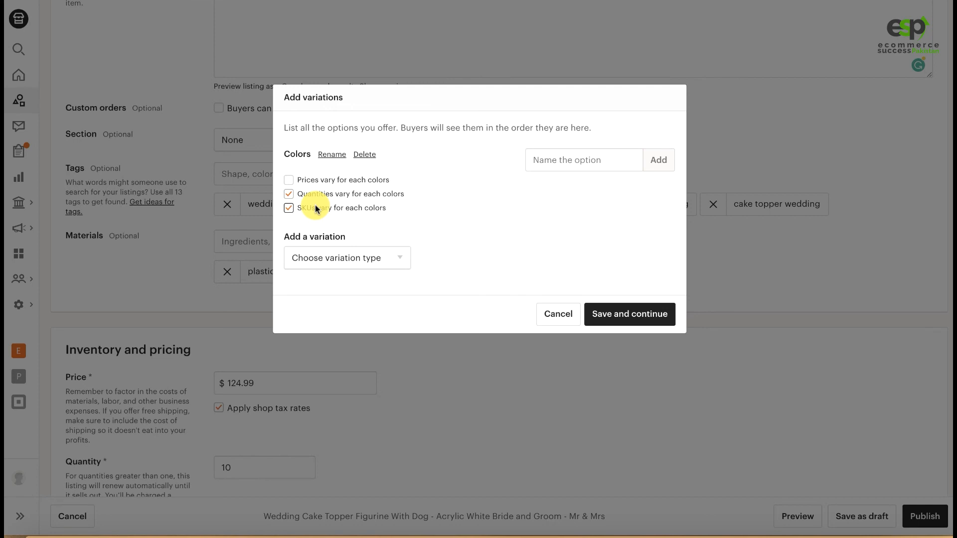
left_click(289, 180)
scroll(349, 189, "up", 2)
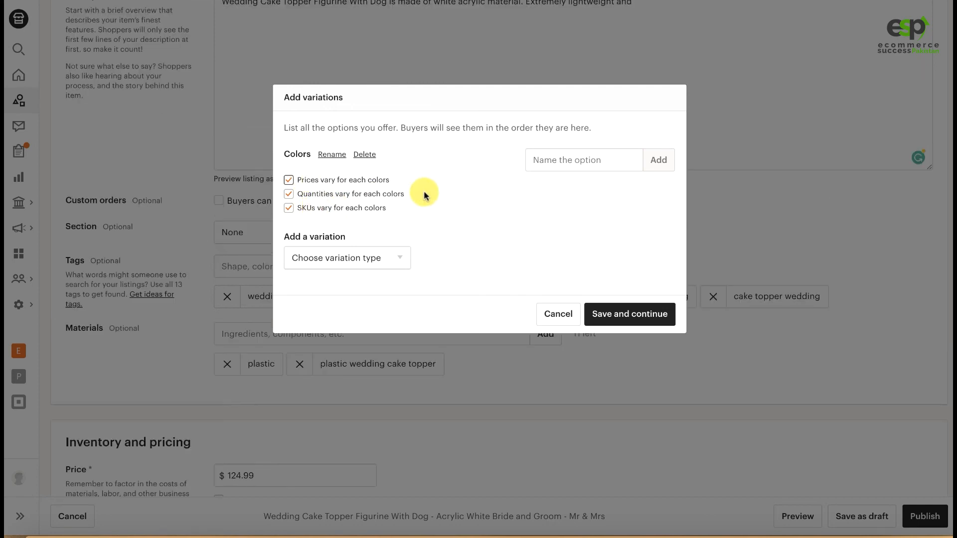
Add Black, White and Golden as options of the Colors variation
left_click(583, 157)
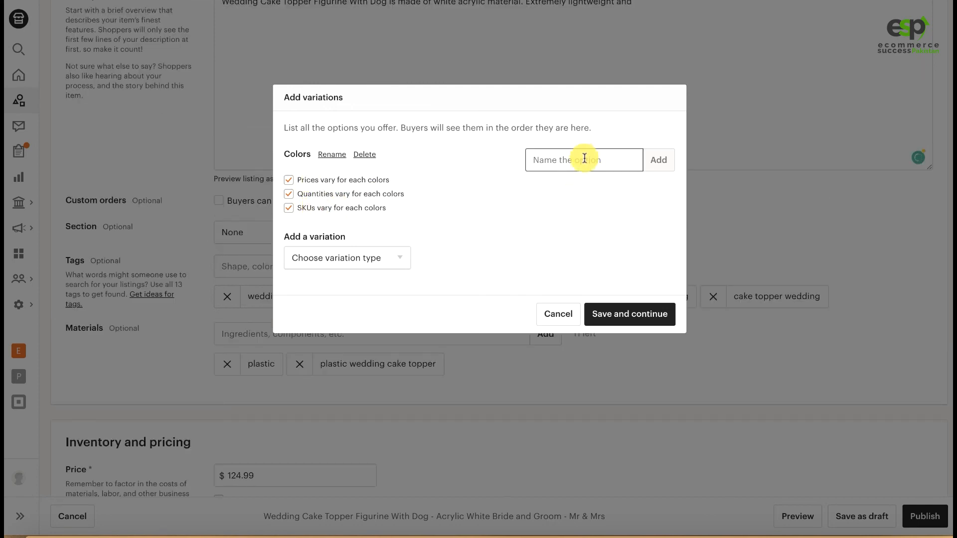
type("Black")
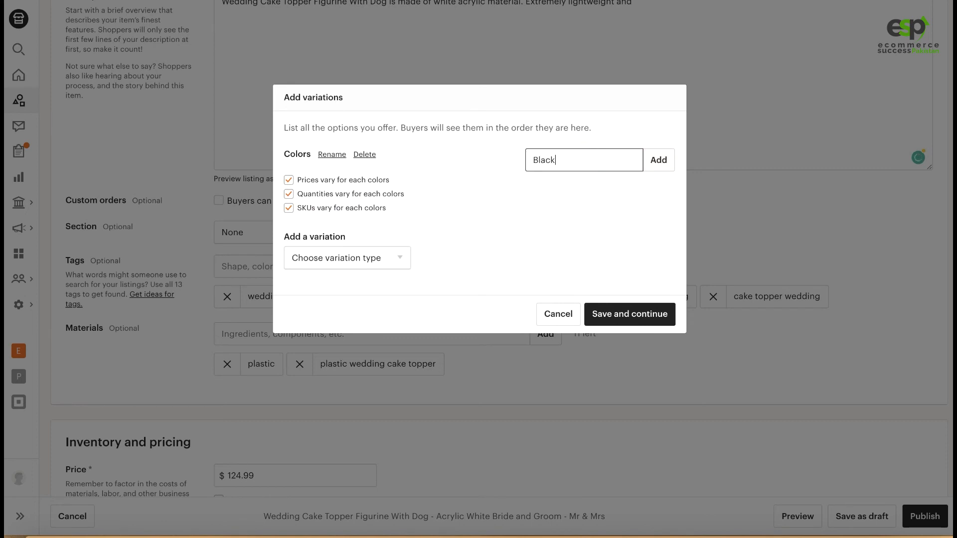
left_click(658, 159)
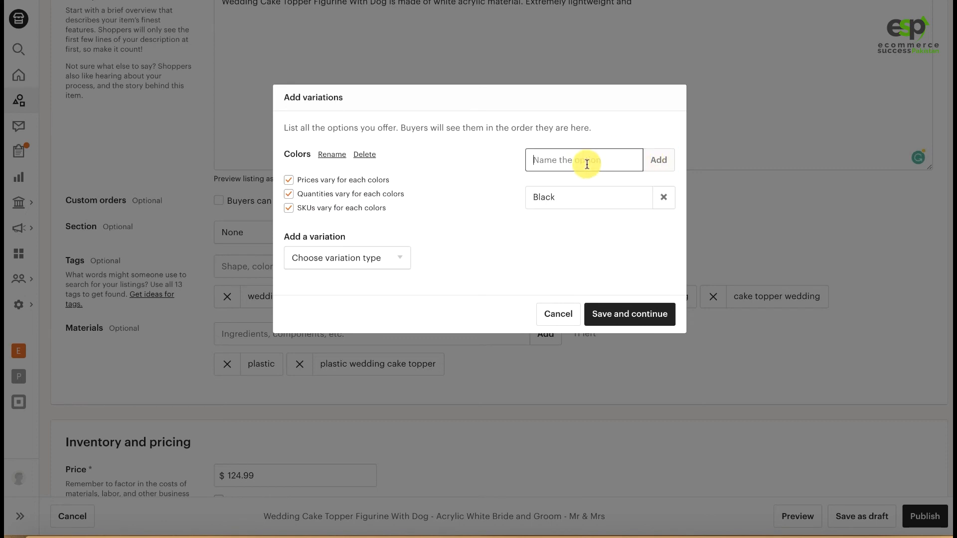
type("White")
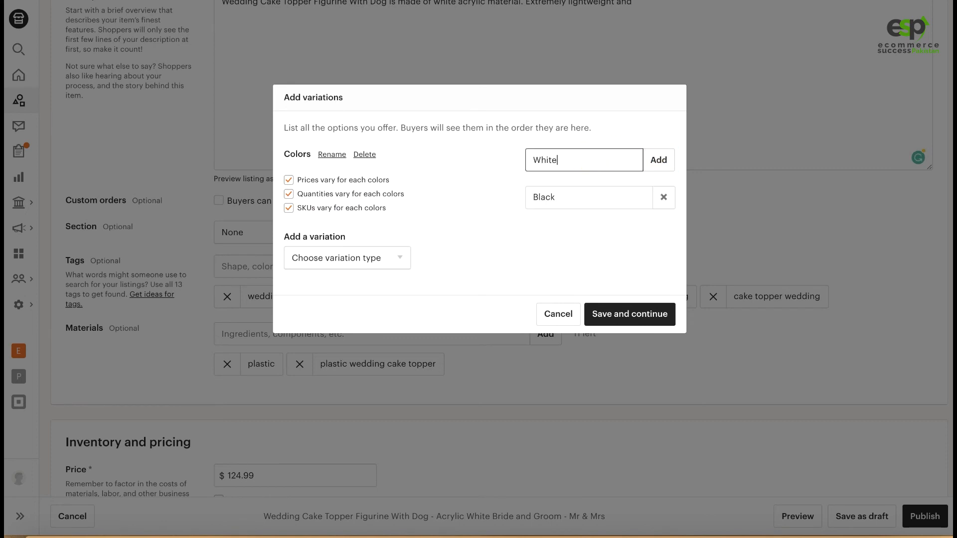
left_click(659, 159)
type("Golden")
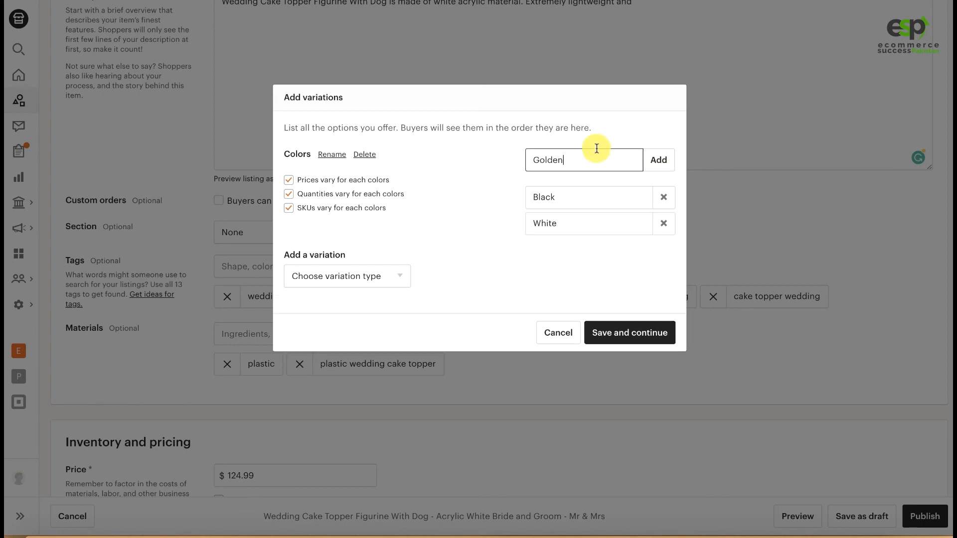
left_click(649, 158)
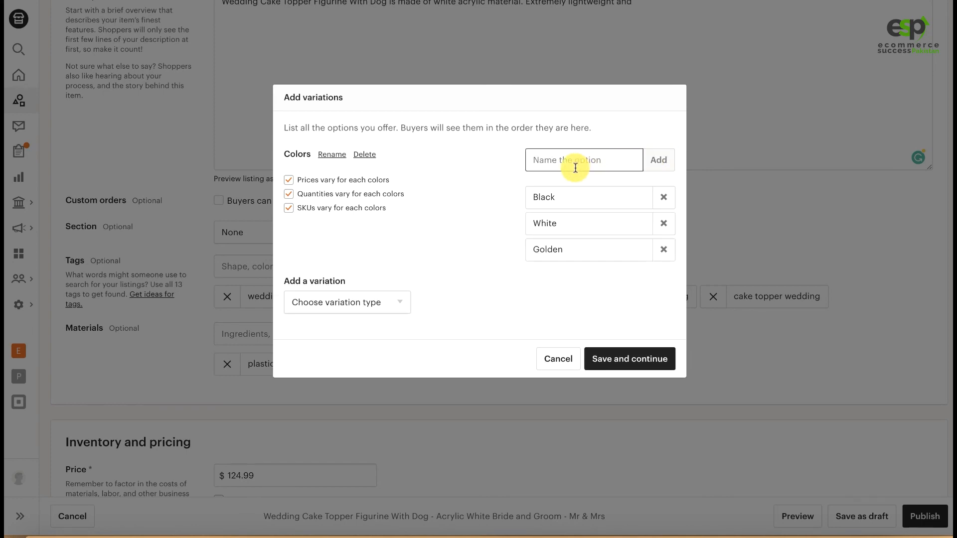
Add Rose Gold as another Colors option and save the variations
type("Rose Glo")
key("BackSpace")
key("BackSpace")
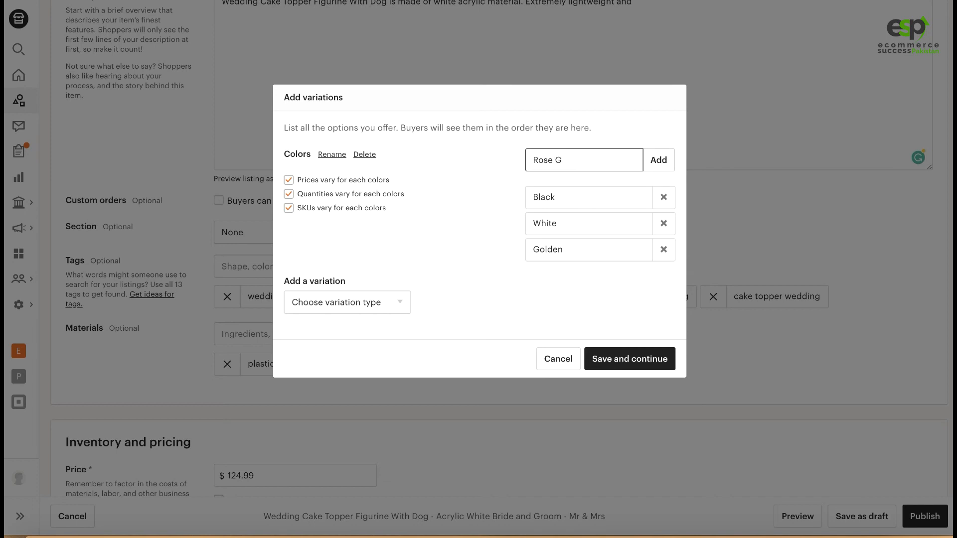
type("old")
left_click(653, 162)
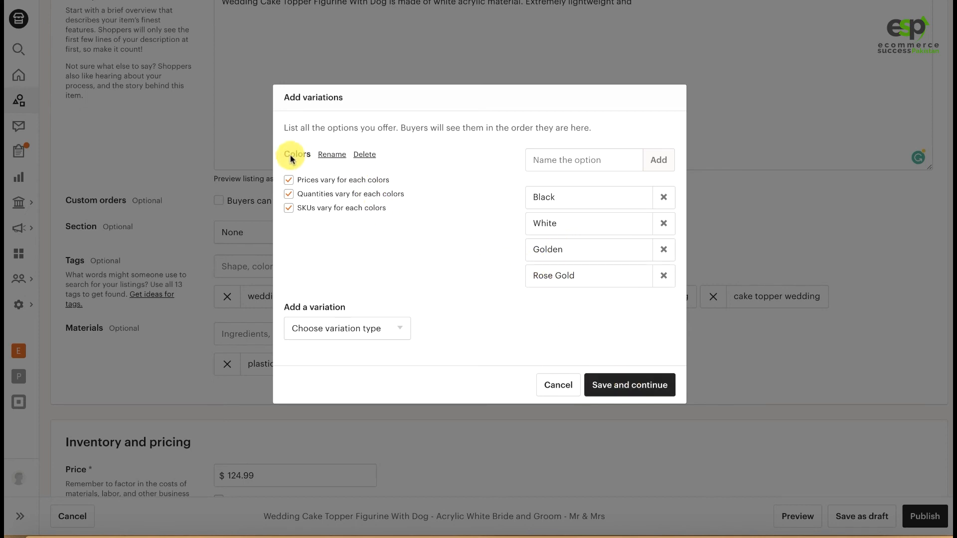
left_click_drag(290, 154, 311, 154)
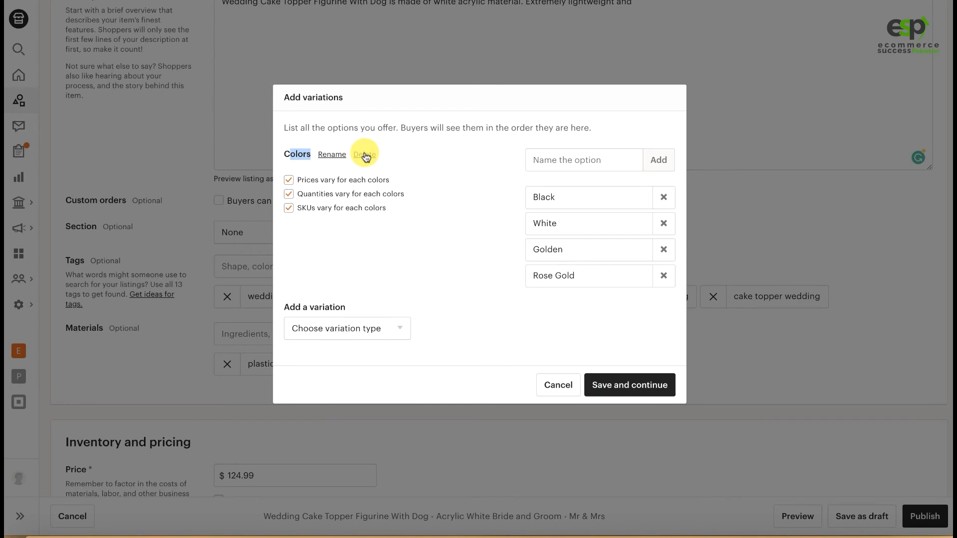
left_click(619, 389)
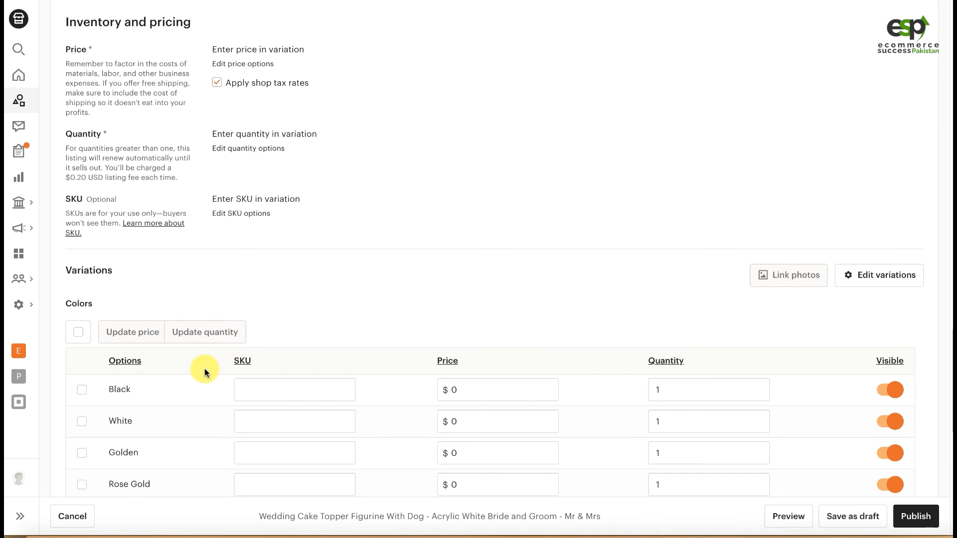
Set the color option prices to $34 for Black, $55 for White, $43 for Golden and $3434 for Rose Gold
scroll(204, 372, "down", 1)
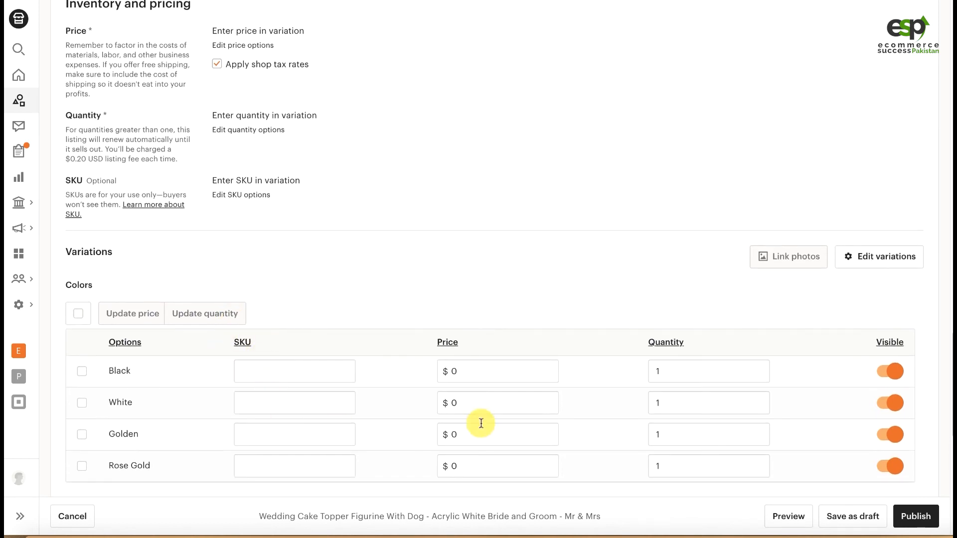
double_click(883, 342)
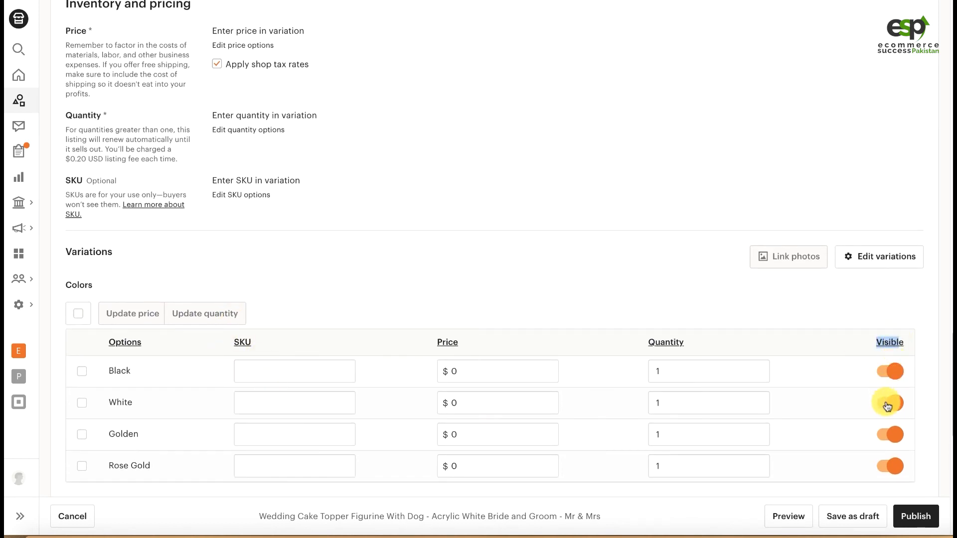
left_click(462, 371)
type("34")
left_click(466, 403)
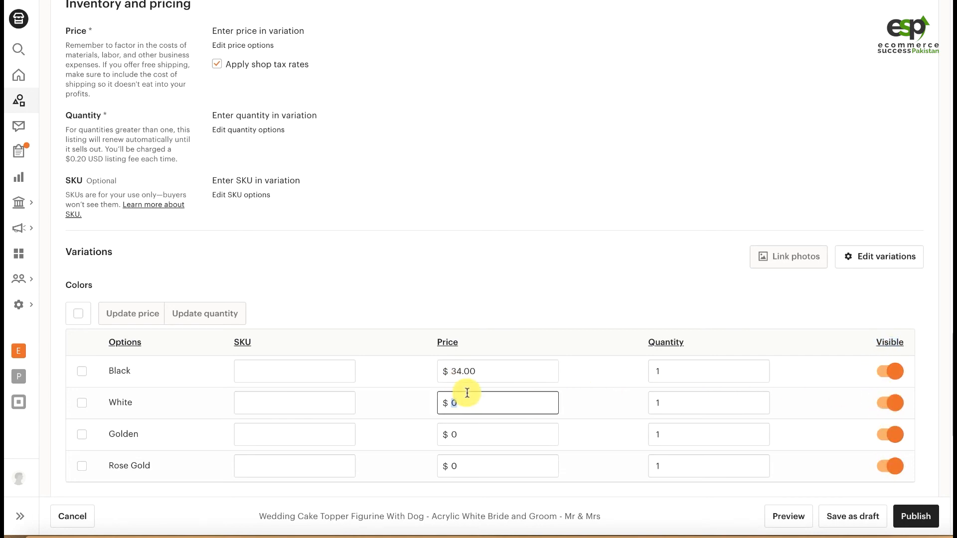
type("55")
left_click(490, 434)
type("43")
left_click(487, 464)
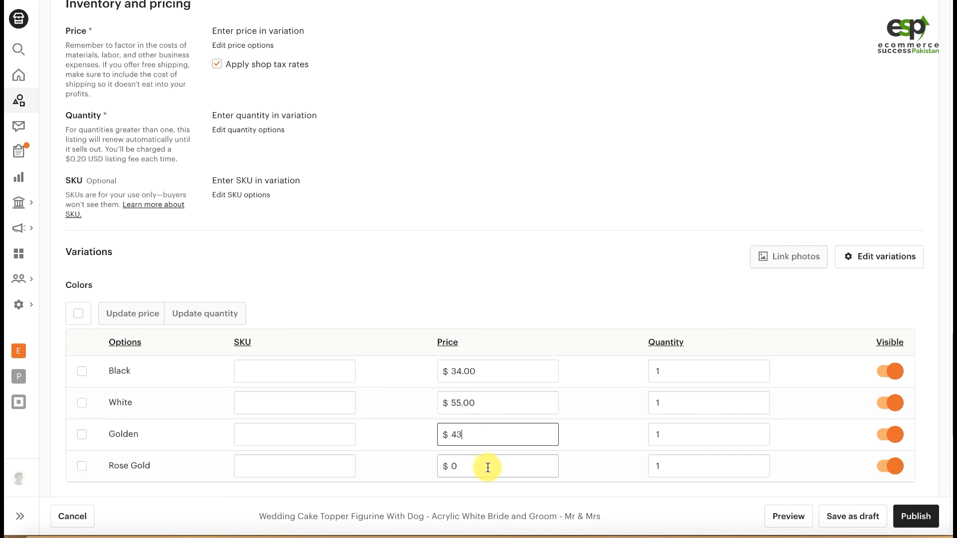
type("3434")
Give the Black option the SKU BC0d3d4 and a quantity of 35
left_click(278, 375)
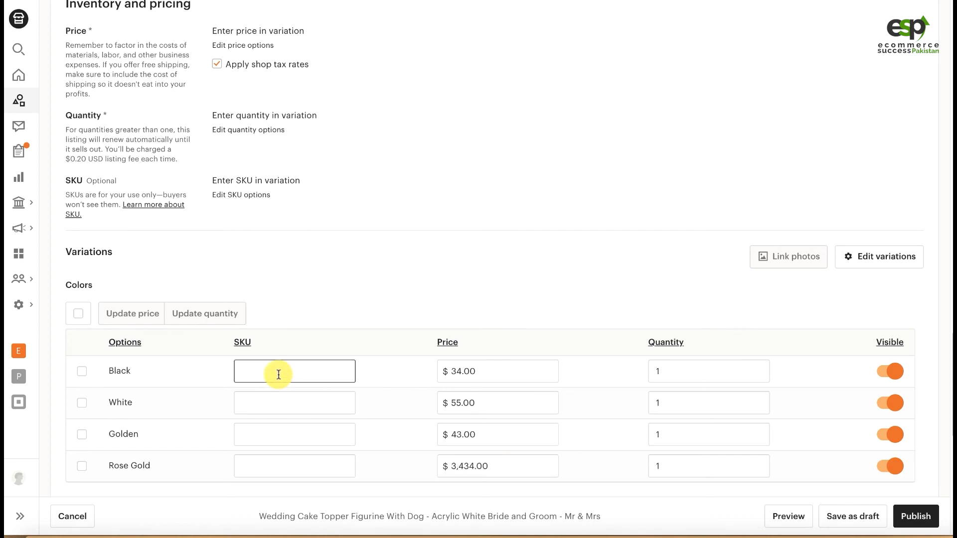
type("BC0")
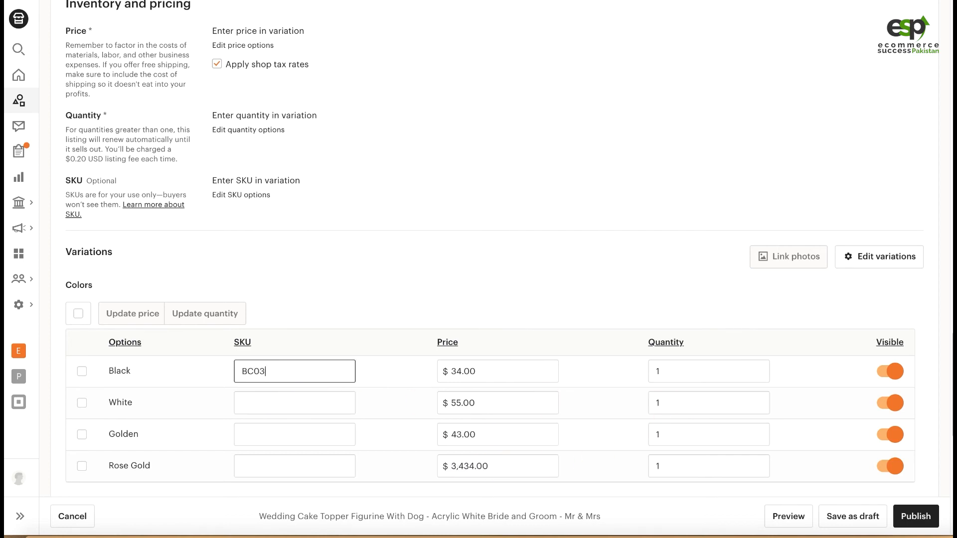
type("d3d4")
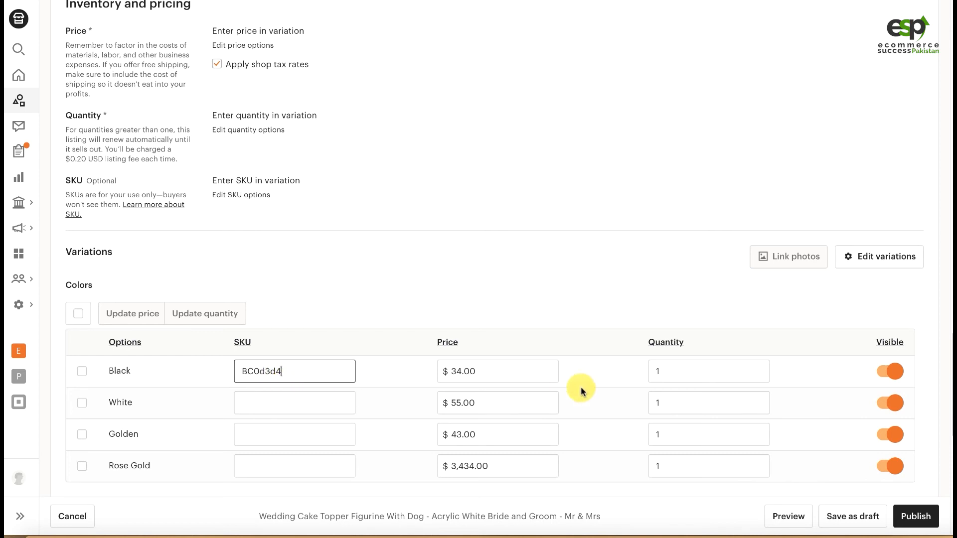
left_click(690, 372)
type("35")
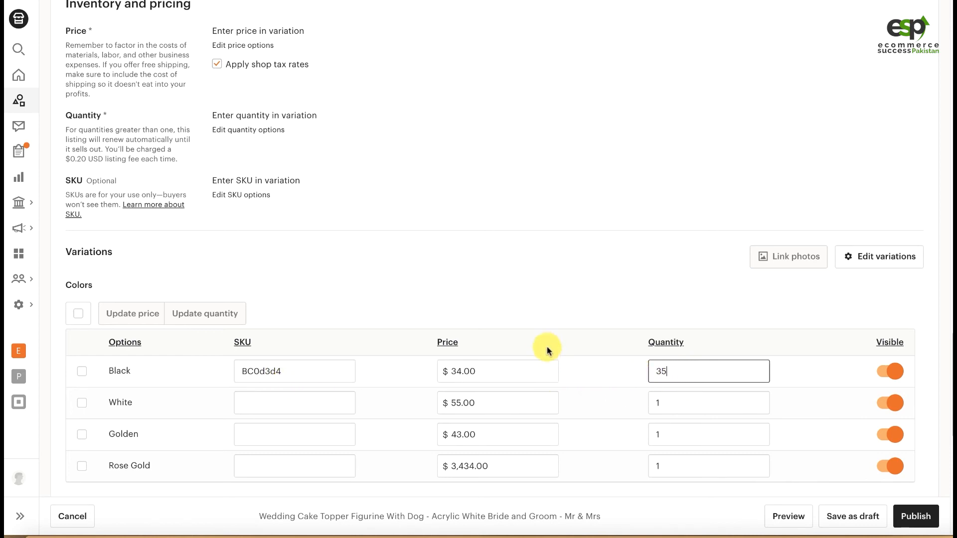
Hide the Rose Gold option so that buyers cannot see it in the Colors variation
scroll(547, 348, "down", 1)
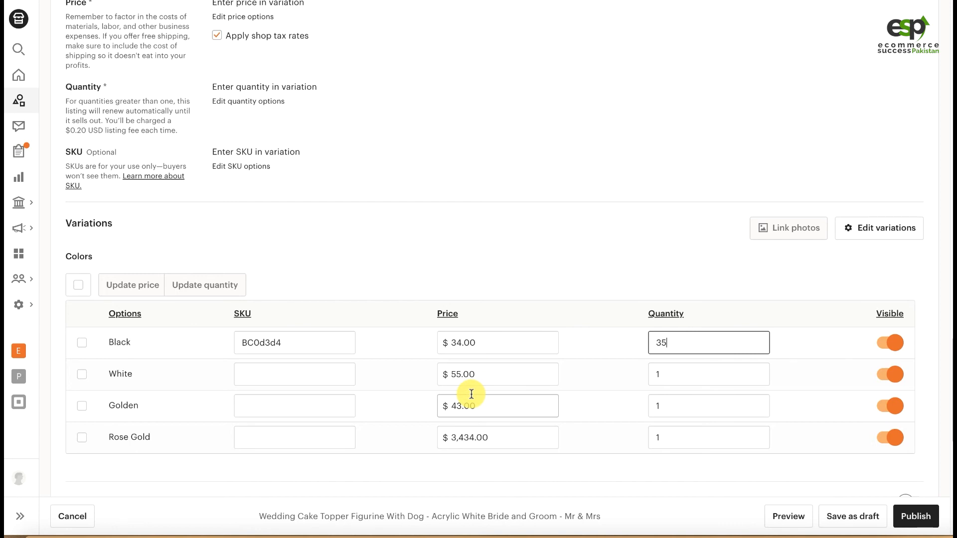
left_click(890, 438)
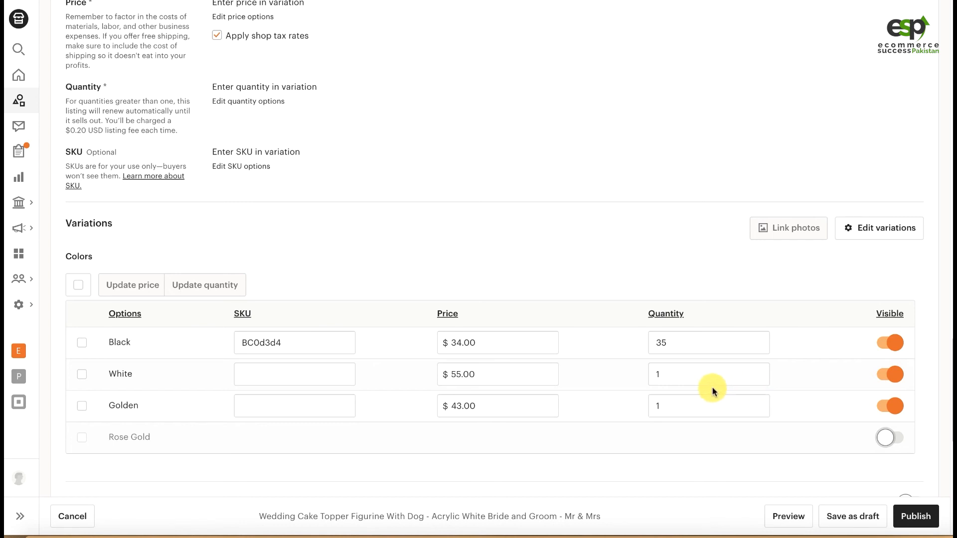
scroll(432, 292, "up", 1)
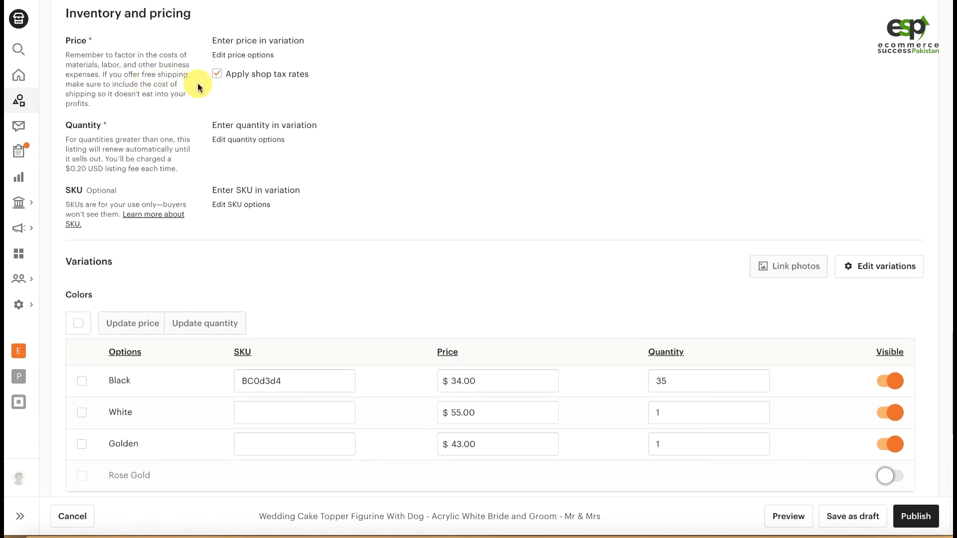
left_click_drag(238, 74, 296, 79)
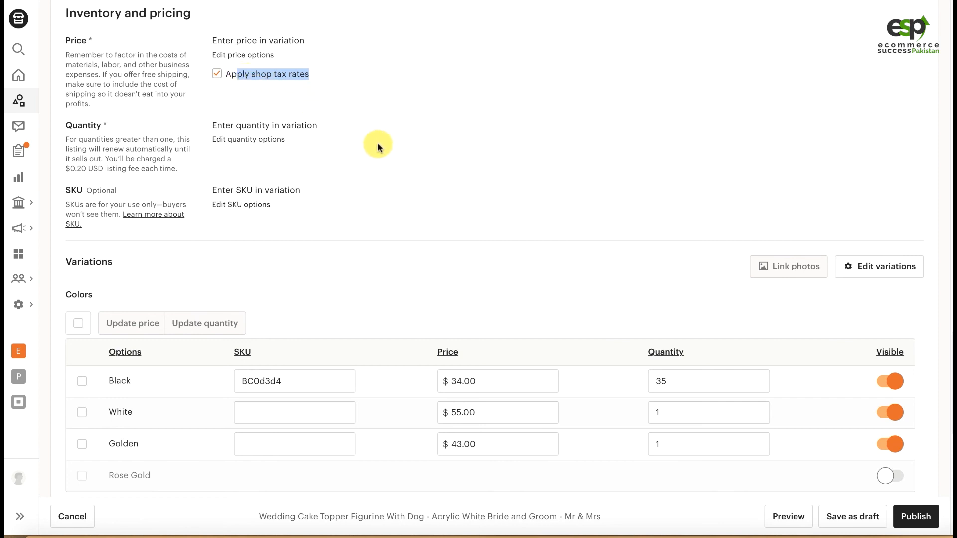
Turn on personalization for the listing and review the preview of what buyers will see
scroll(349, 150, "down", 8)
scroll(150, 150, "up", 1)
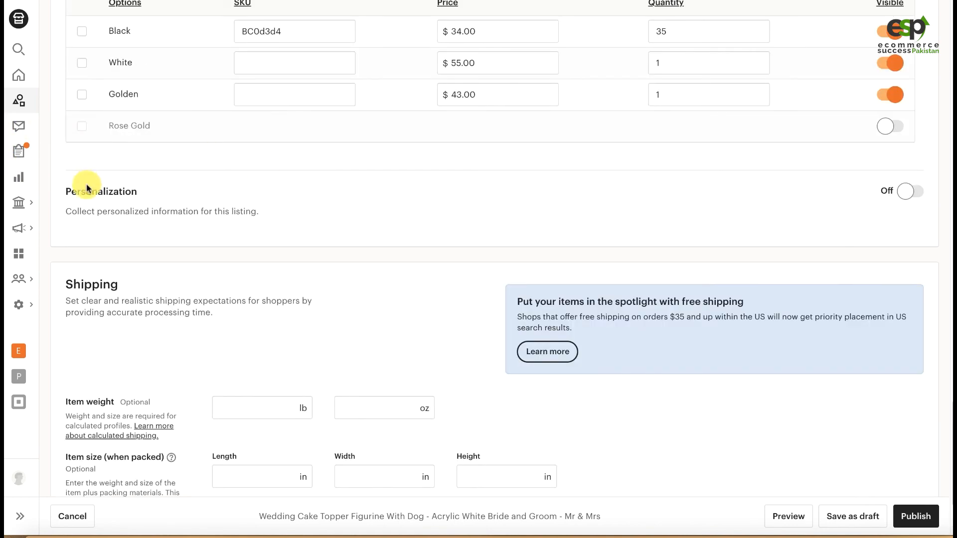
left_click_drag(92, 191, 103, 192)
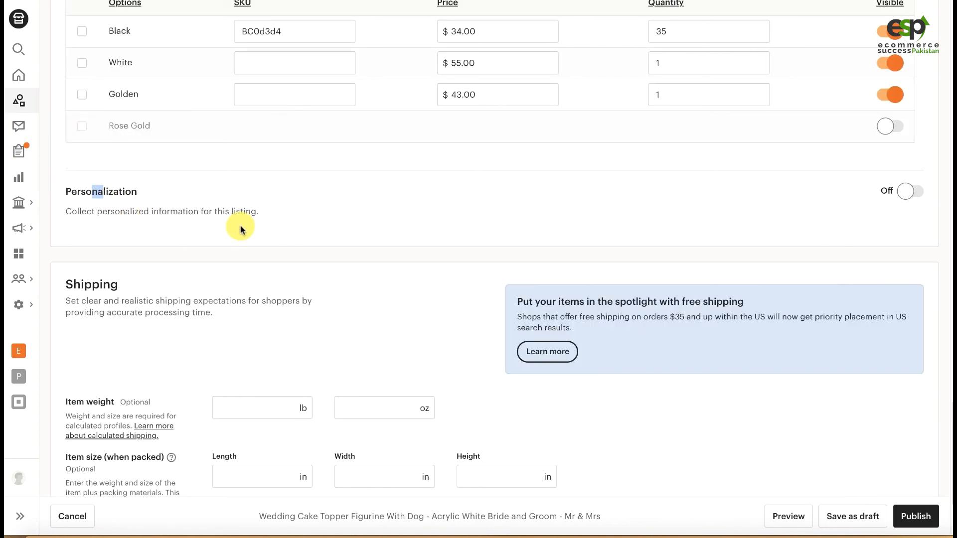
left_click(908, 193)
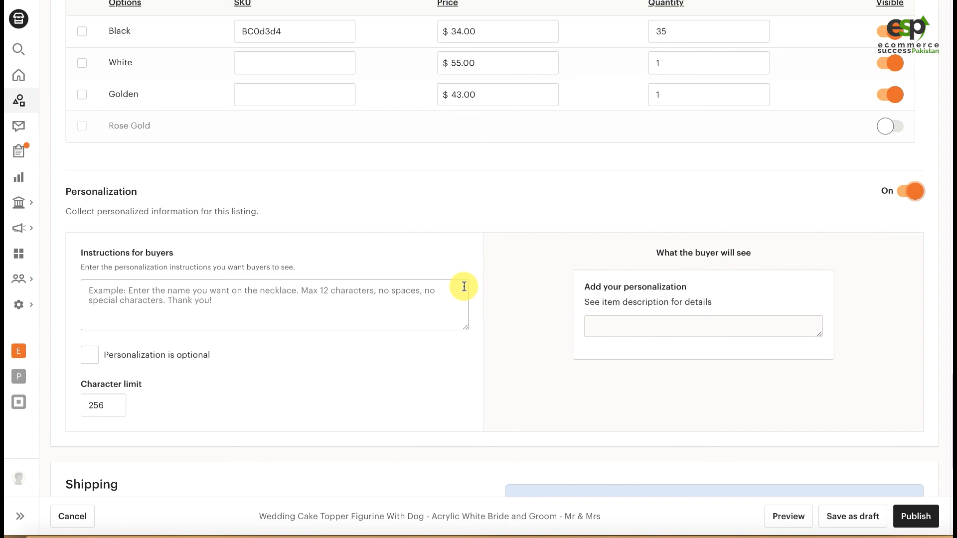
left_click(264, 318)
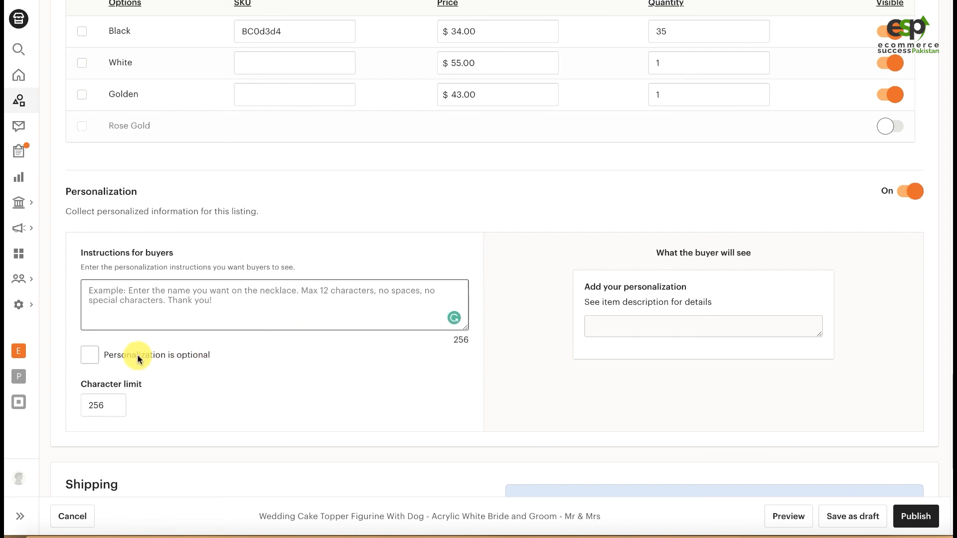
left_click_drag(601, 302, 633, 303)
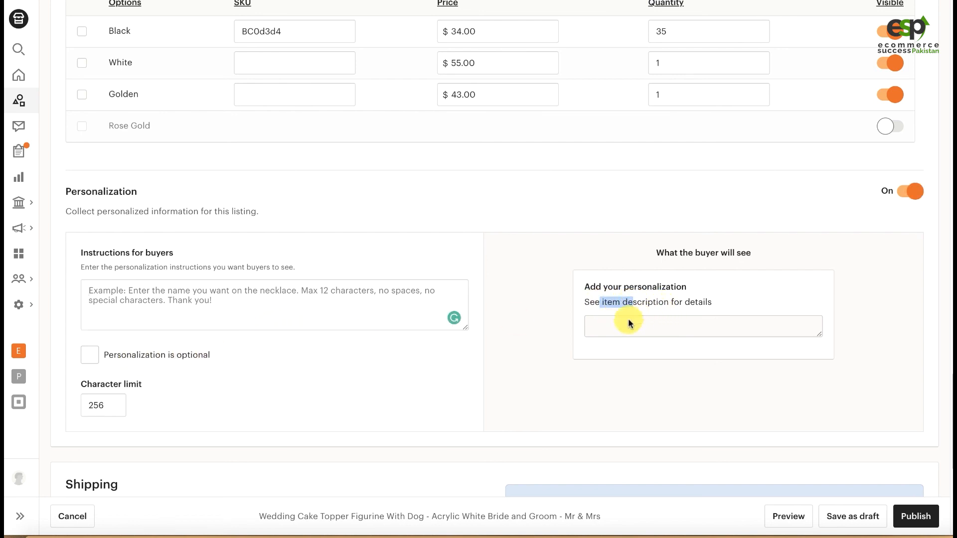
left_click_drag(720, 253, 751, 252)
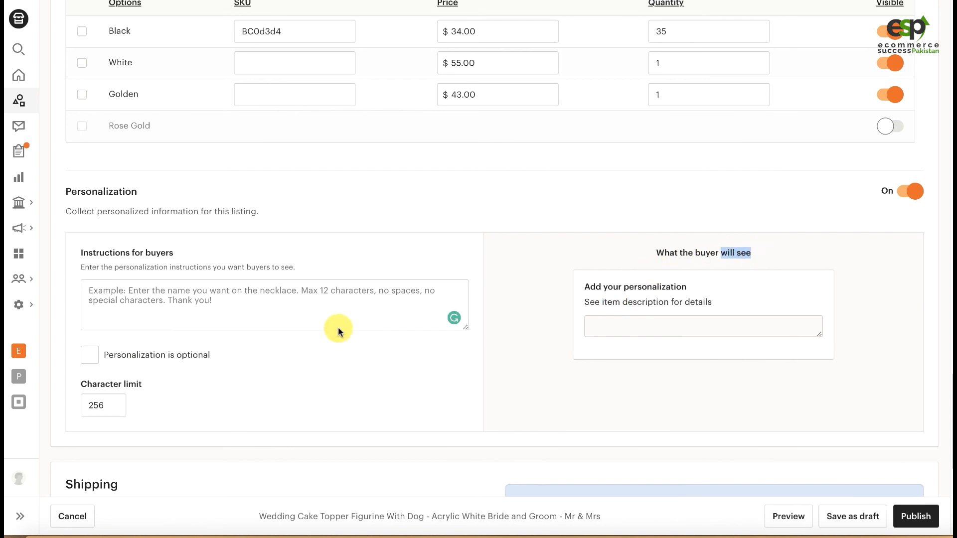
Write the personalization instructions for buyers as "Please enter your name, maximum characters"
left_click(154, 291)
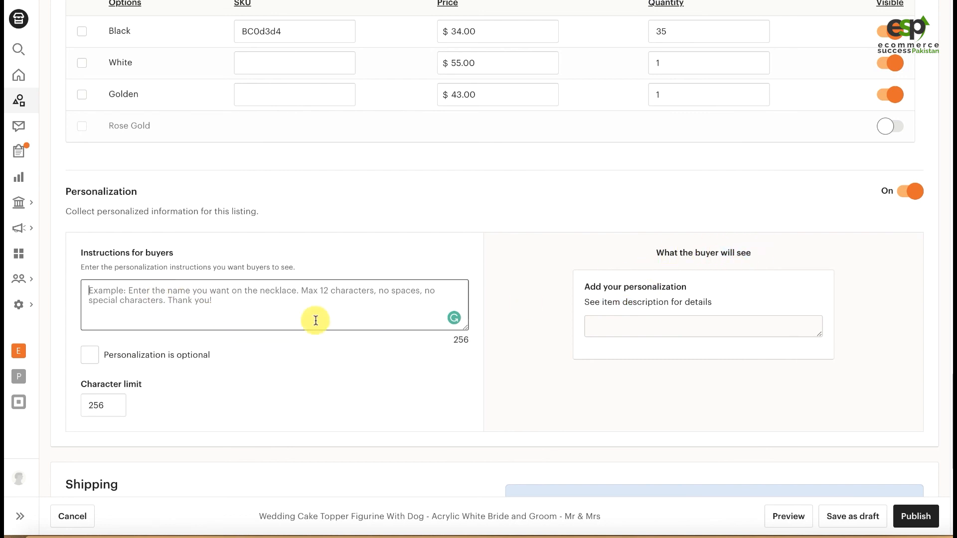
type("Please enter ")
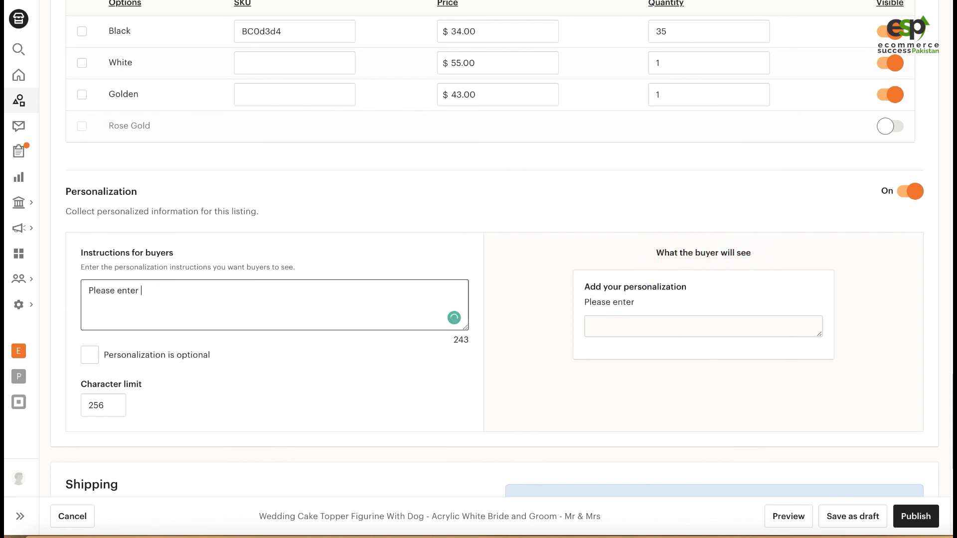
type("your name, max")
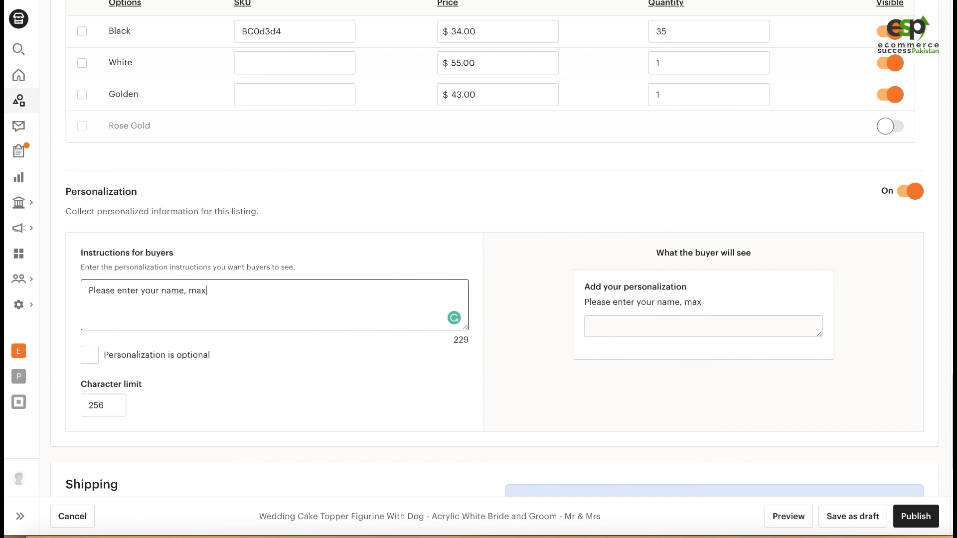
type("imum chraa")
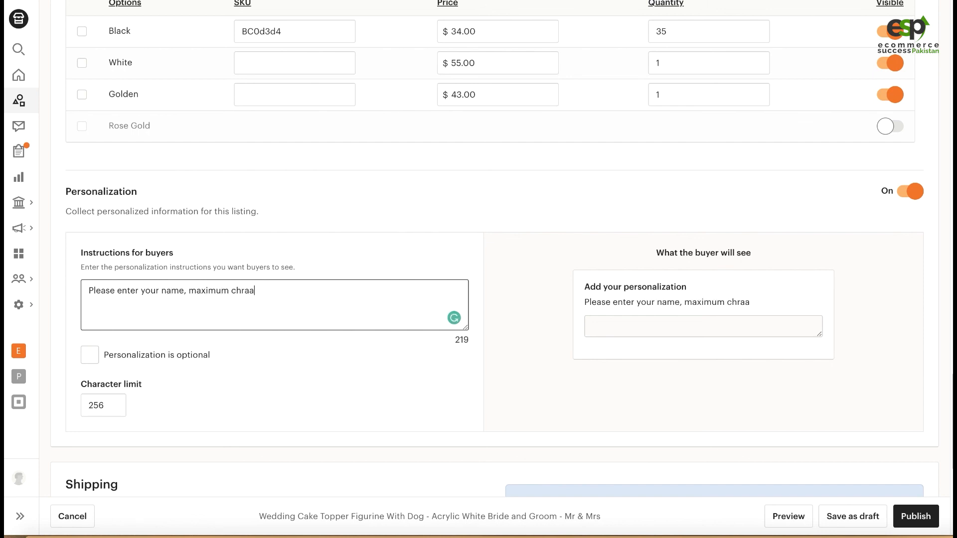
key("BackSpace")
key("BackSpace")
key("BackSpace")
type("aracters")
Reword the end of the buyer instructions to "the character limit is 15", applying the suggested grammar correction
key("BackSpace")
key("BackSpace")
key("BackSpace")
key("BackSpace")
key("BackSpace")
key("BackSpace")
key("BackSpace")
key("BackSpace")
key("BackSpace")
key("BackSpace")
key("BackSpace")
key("BackSpace")
key("BackSpace")
key("BackSpace")
key("BackSpace")
key("BackSpace")
key("BackSpace")
key("BackSpace")
key("BackSpace")
type("charact")
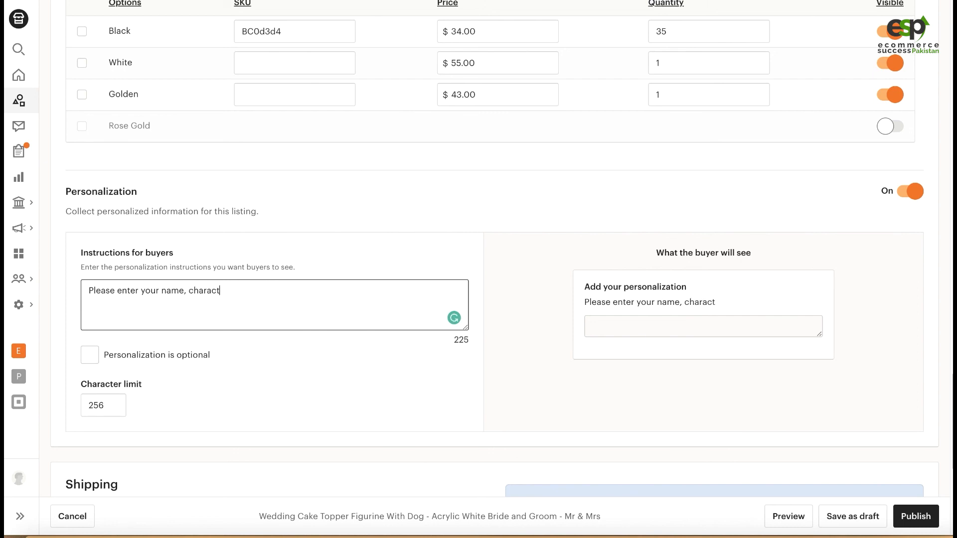
type("er limit is 15")
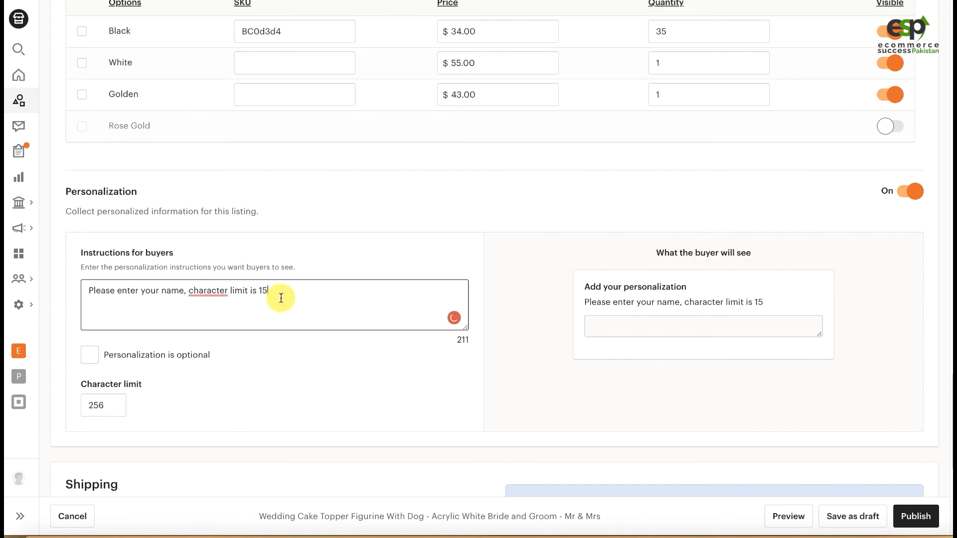
mouse_move(211, 306)
left_click(224, 327)
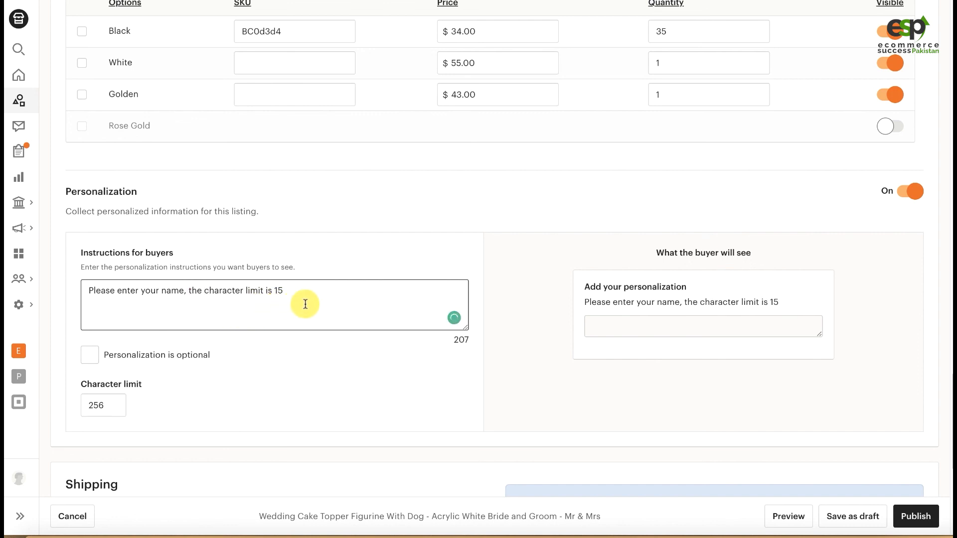
End the buyer instructions with a period and try out marking the personalization as optional
left_click(287, 291)
type(".")
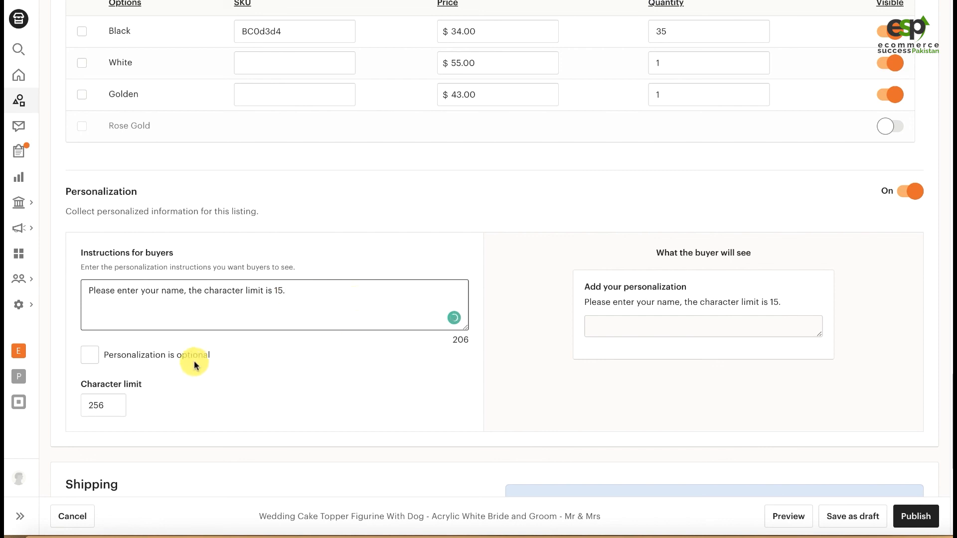
left_click(156, 360)
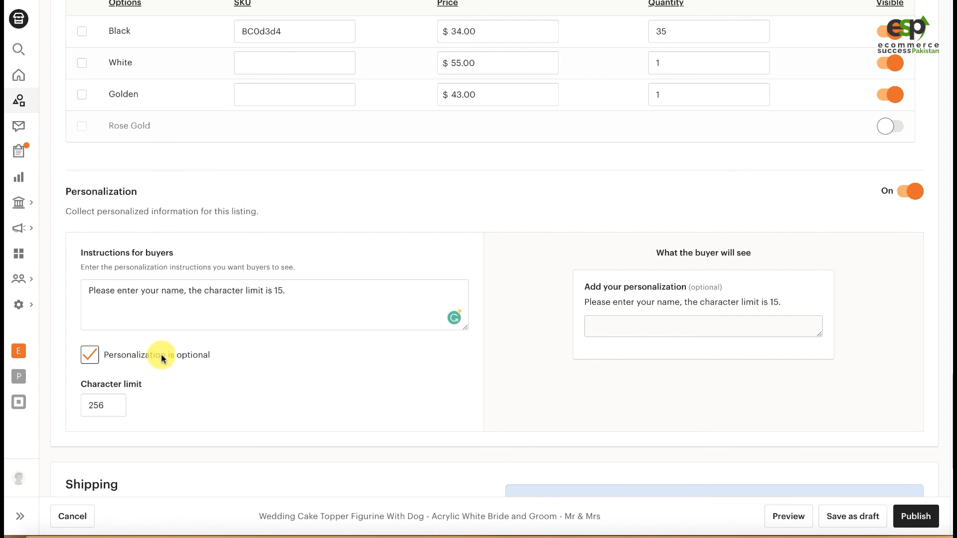
left_click(159, 358)
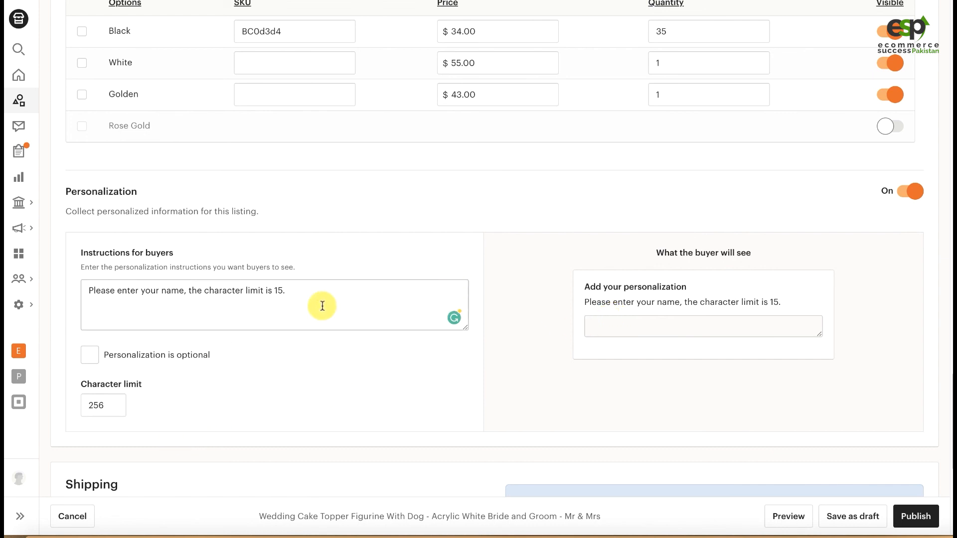
Turn off personalization for the listing
left_click(907, 193)
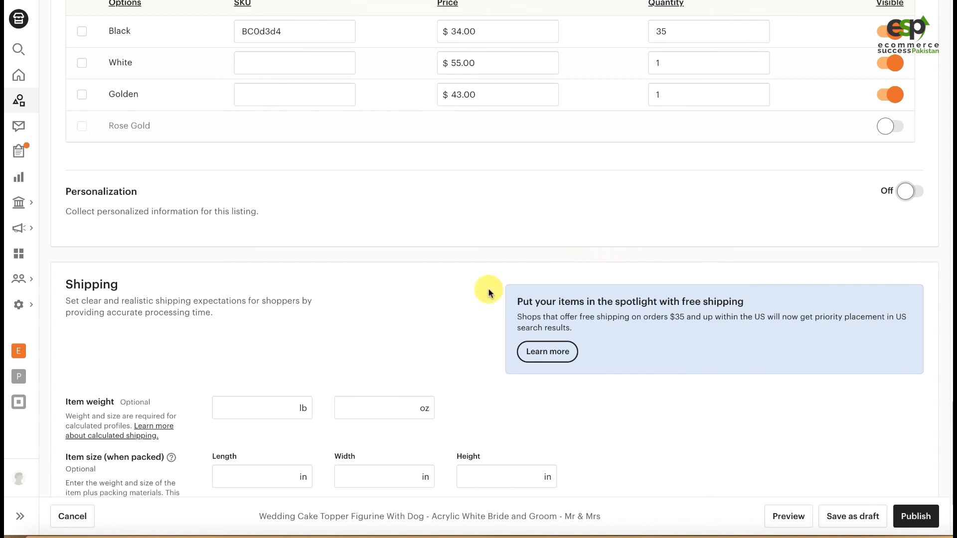
Set the item weight in the shipping details to 3 lb
scroll(484, 277, "down", 2)
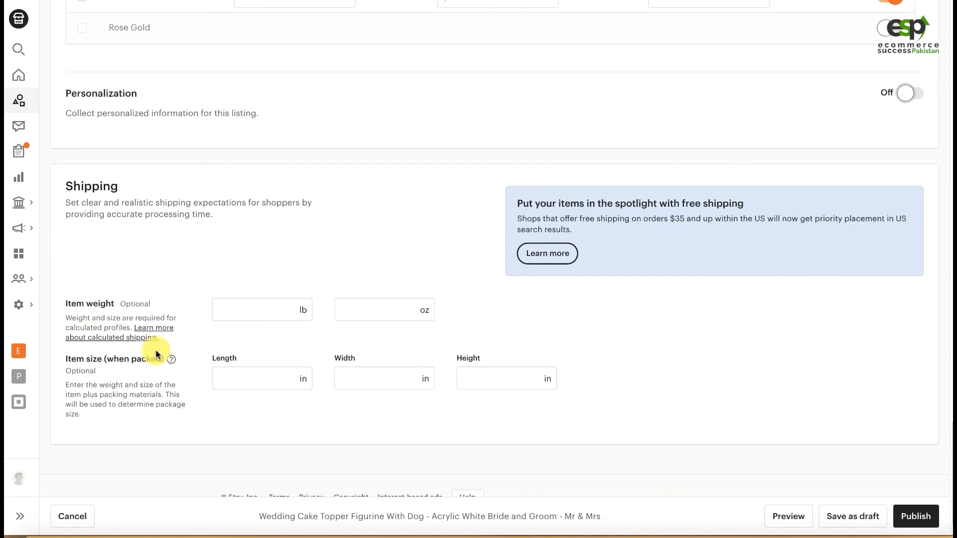
left_click(264, 309)
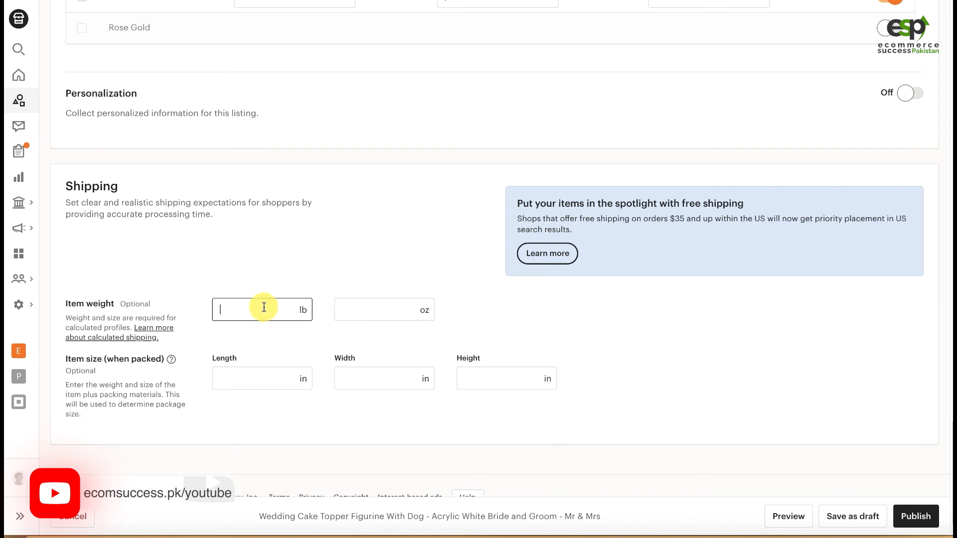
type("2")
key("BackSpace")
type("1")
key("BackSpace")
type("3")
left_click(298, 330)
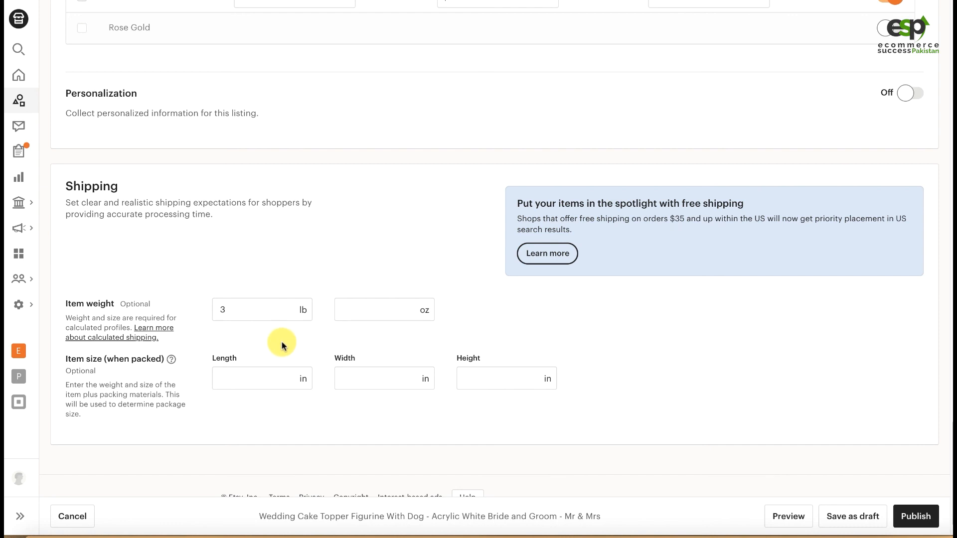
left_click(272, 385)
left_click(355, 384)
left_click(463, 383)
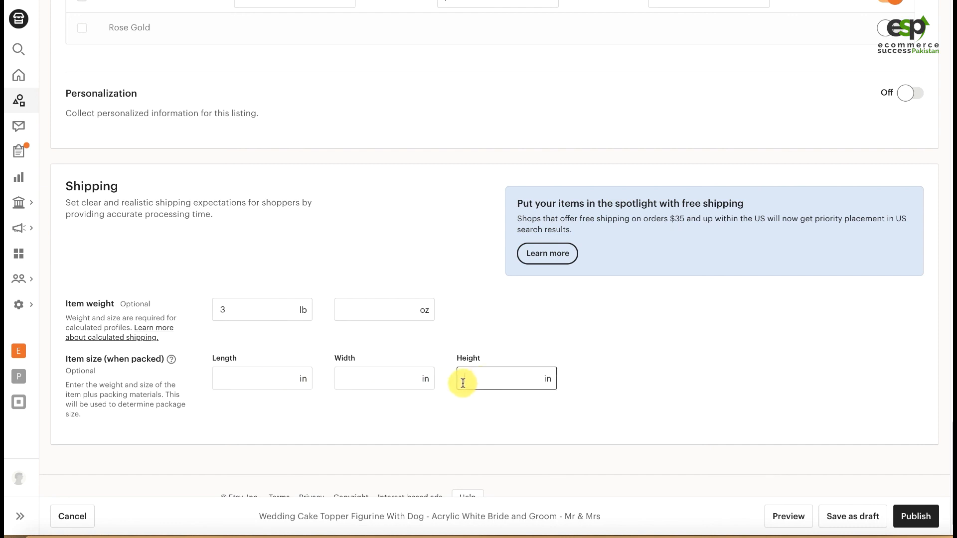
scroll(266, 388, "down", 1)
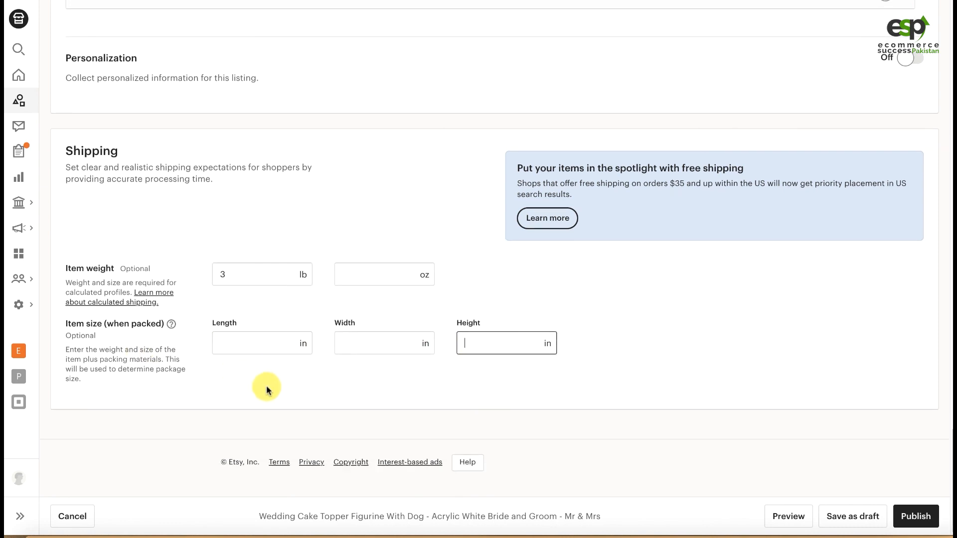
scroll(269, 390, "up", 2)
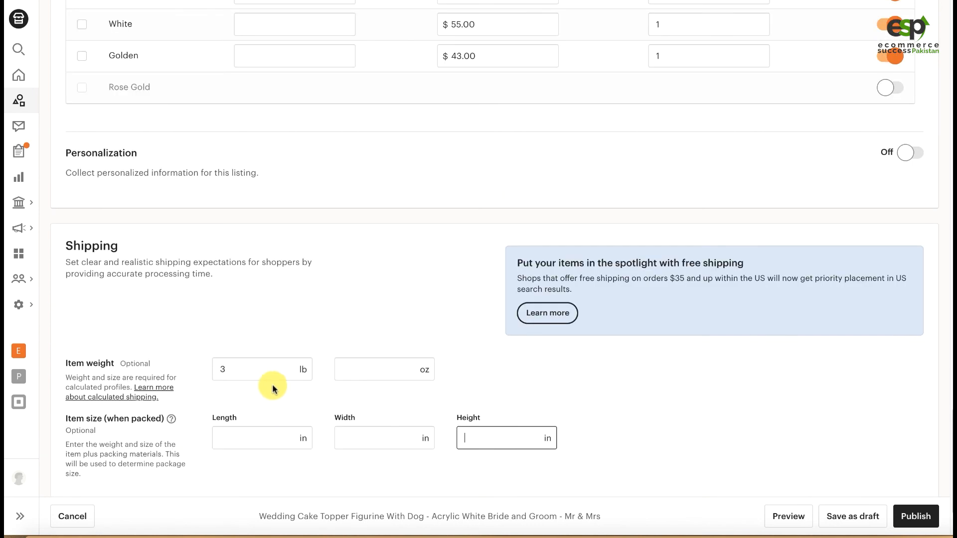